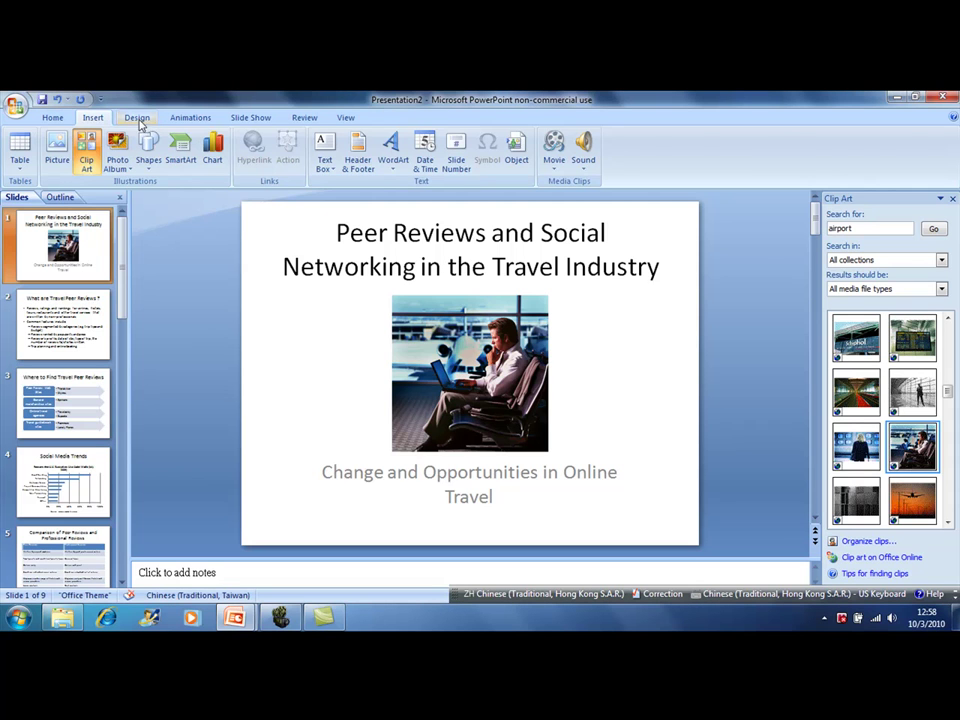
- Apply the Technic theme from the Design tab's Themes gallery to all nine slides
{"action": "left_click", "coordinate": [139, 119]}
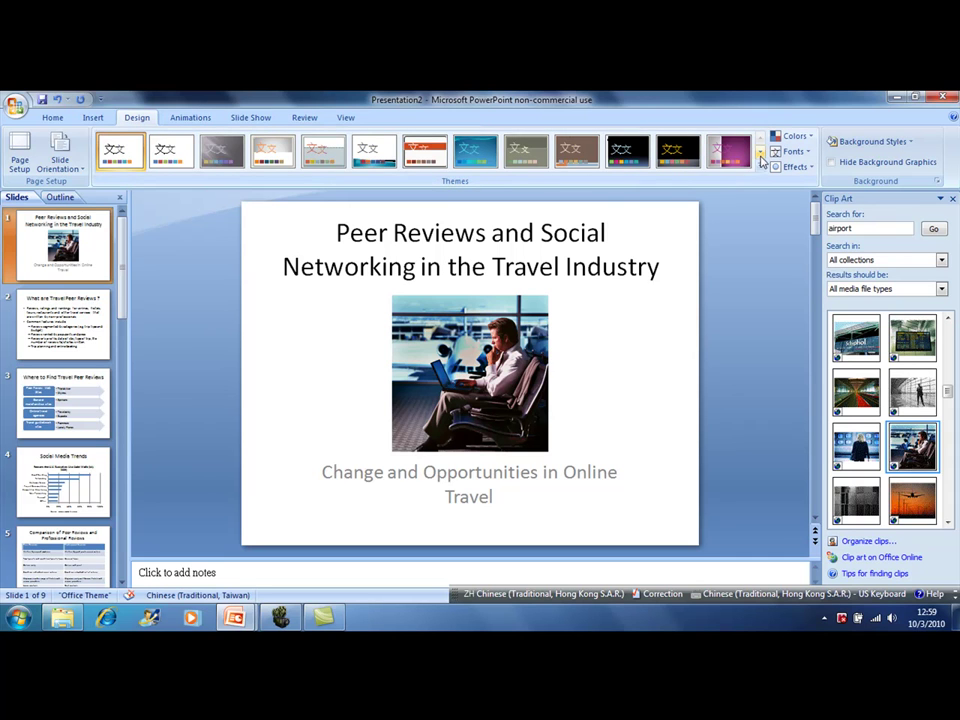
{"action": "left_click", "coordinate": [761, 154]}
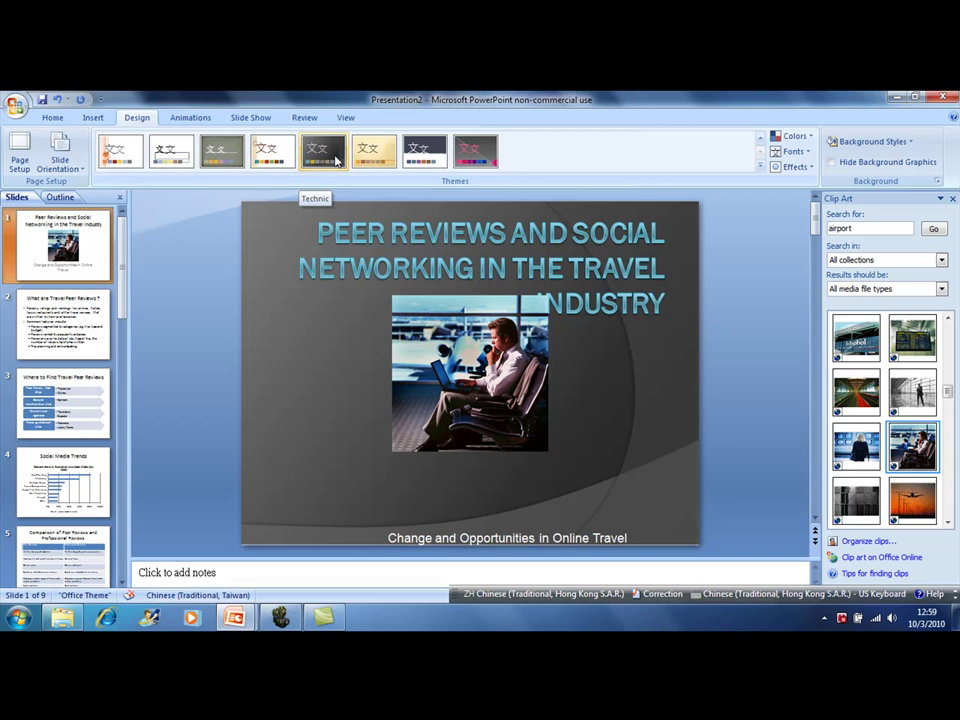
{"action": "left_click", "coordinate": [323, 152]}
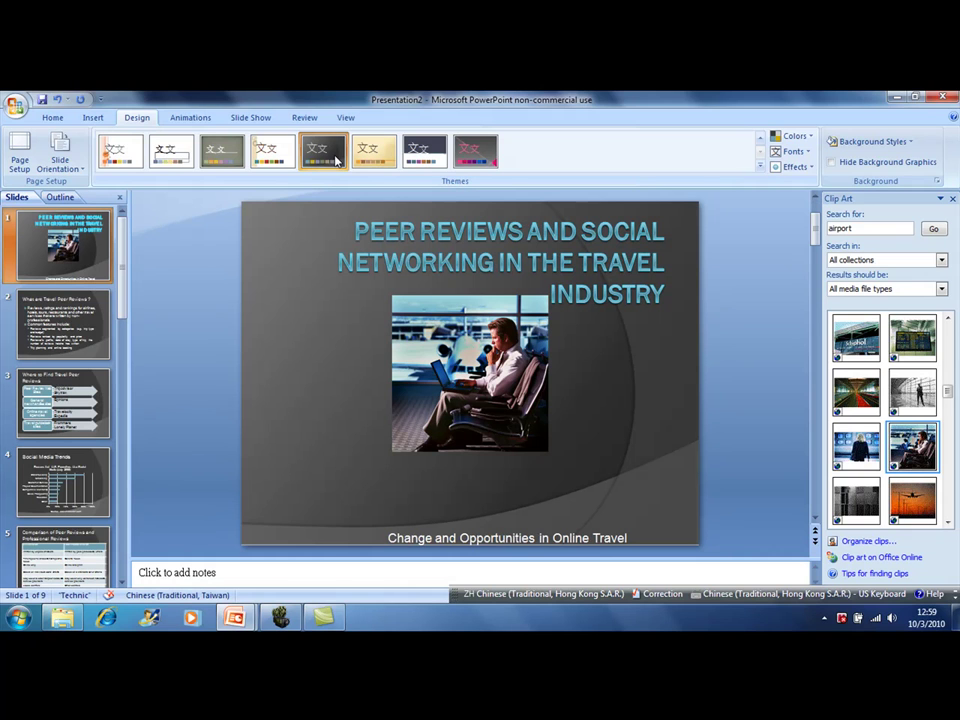
- Check the title slide's text boxes and preview slides 3 to 5 in the Technic design
{"action": "left_click", "coordinate": [470, 476]}
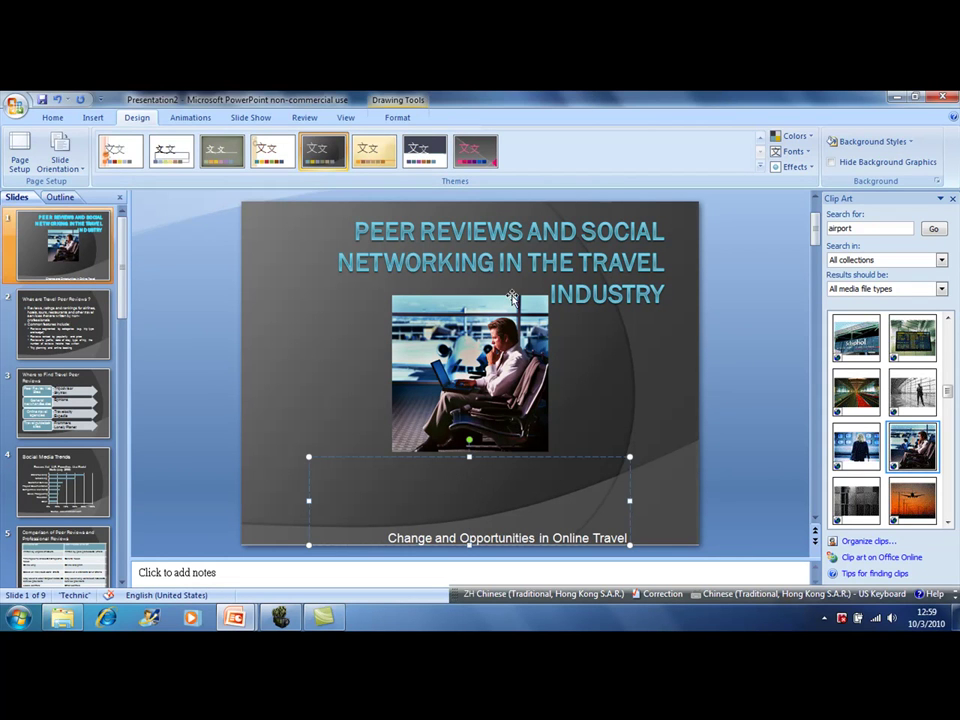
{"action": "left_click", "coordinate": [519, 288]}
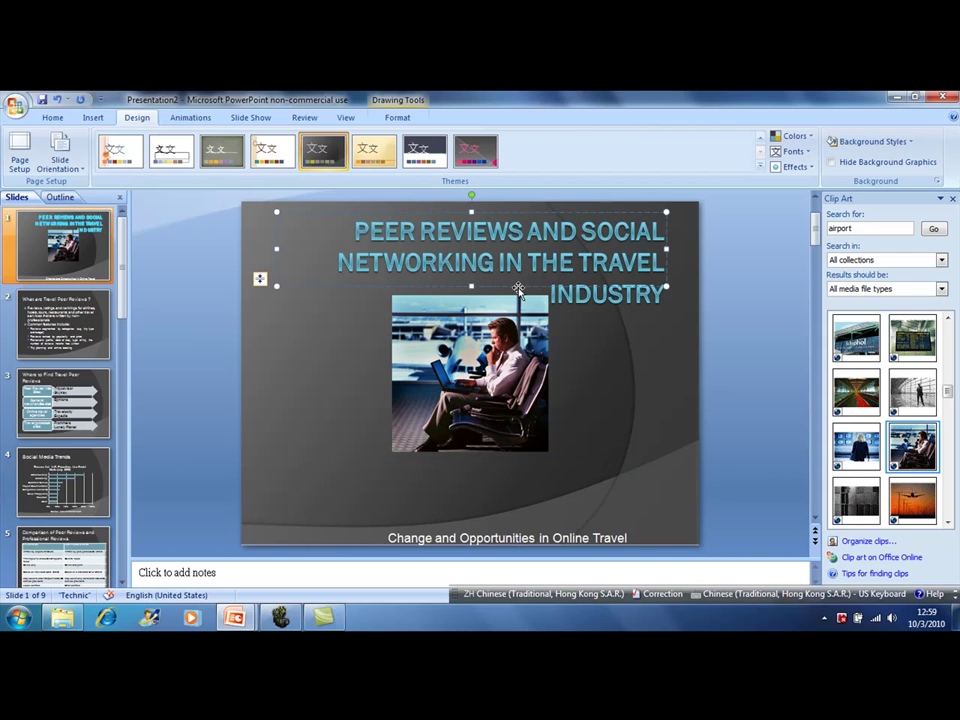
{"action": "left_click", "coordinate": [106, 433]}
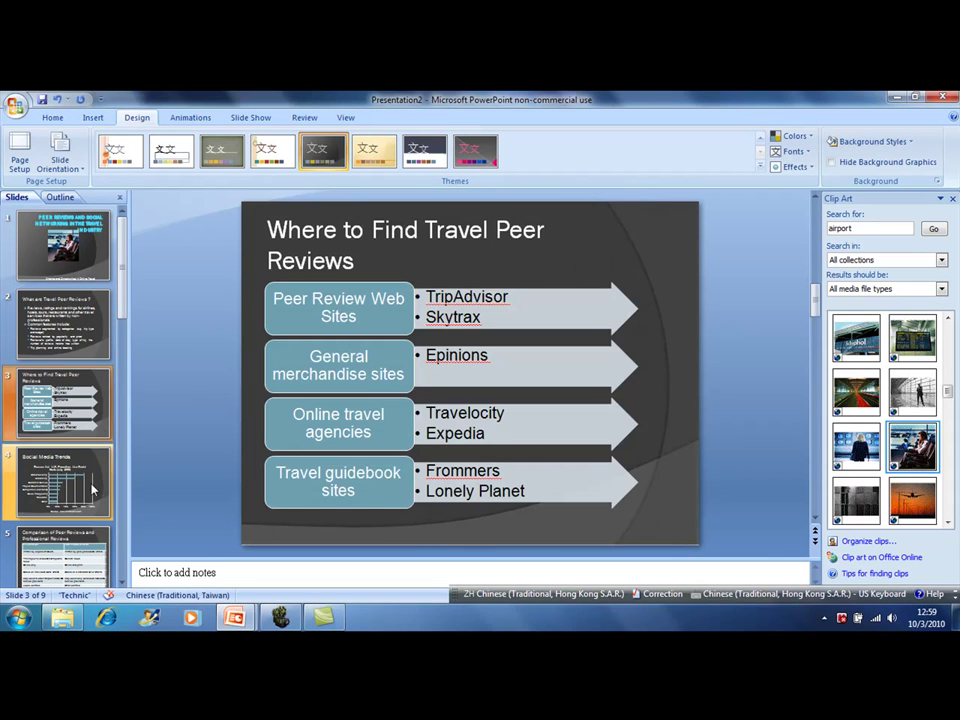
{"action": "left_click", "coordinate": [90, 480]}
{"action": "left_click", "coordinate": [96, 585]}
- Preview slides 7 to 9, then return to slide 8, Conclusions
{"action": "scroll", "coordinate": [96, 560], "scroll_direction": "down", "scroll_amount": 1}
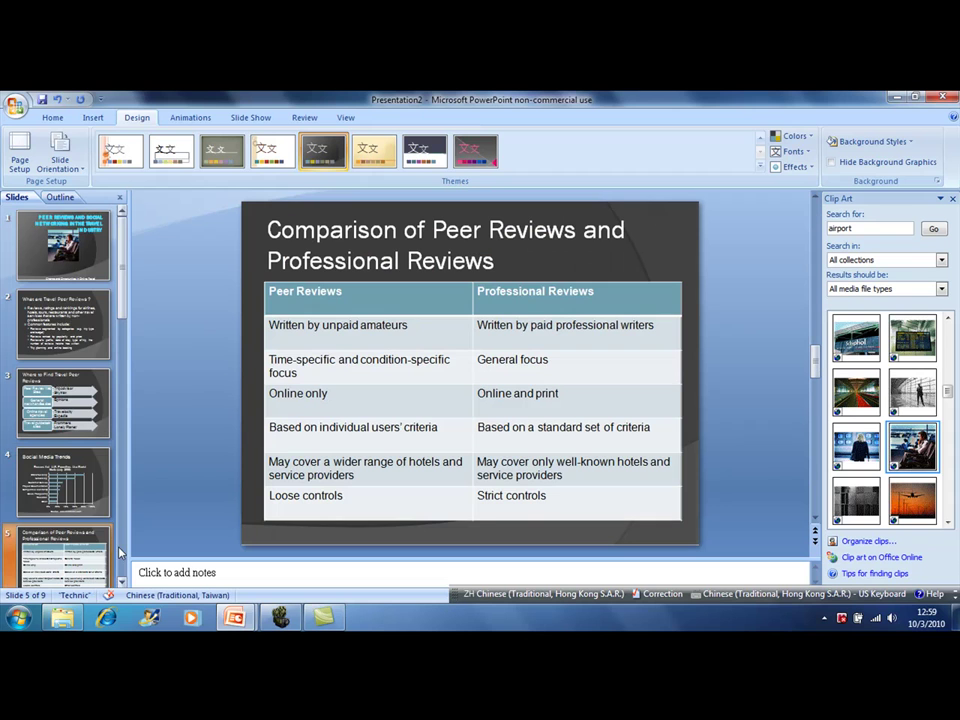
{"action": "scroll", "coordinate": [100, 520], "scroll_direction": "down", "scroll_amount": 2}
{"action": "left_click", "coordinate": [110, 483]}
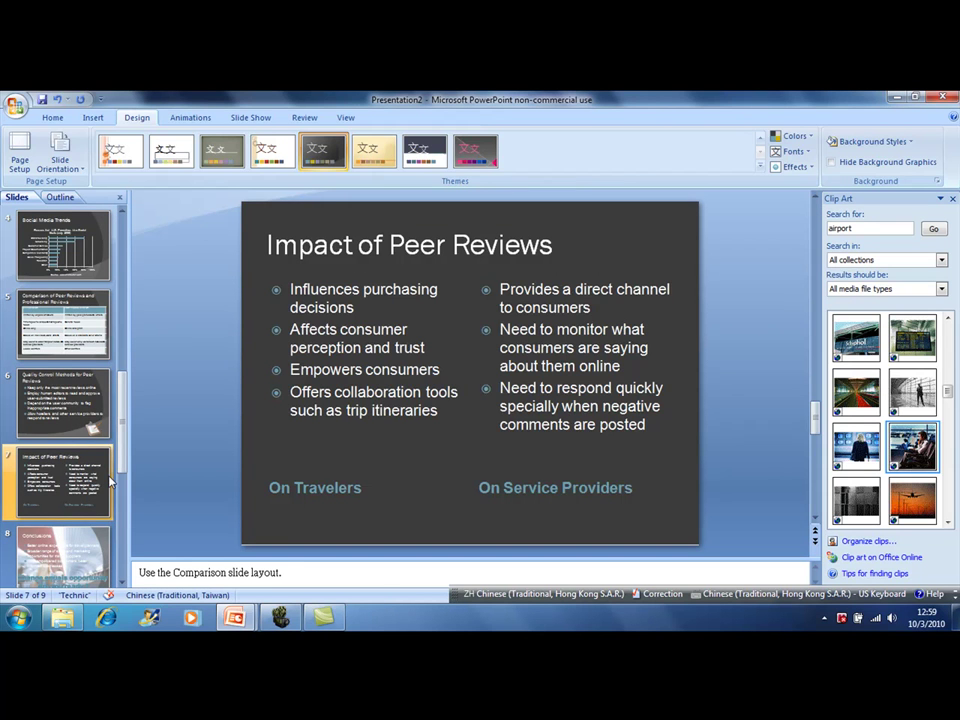
{"action": "left_click", "coordinate": [109, 562]}
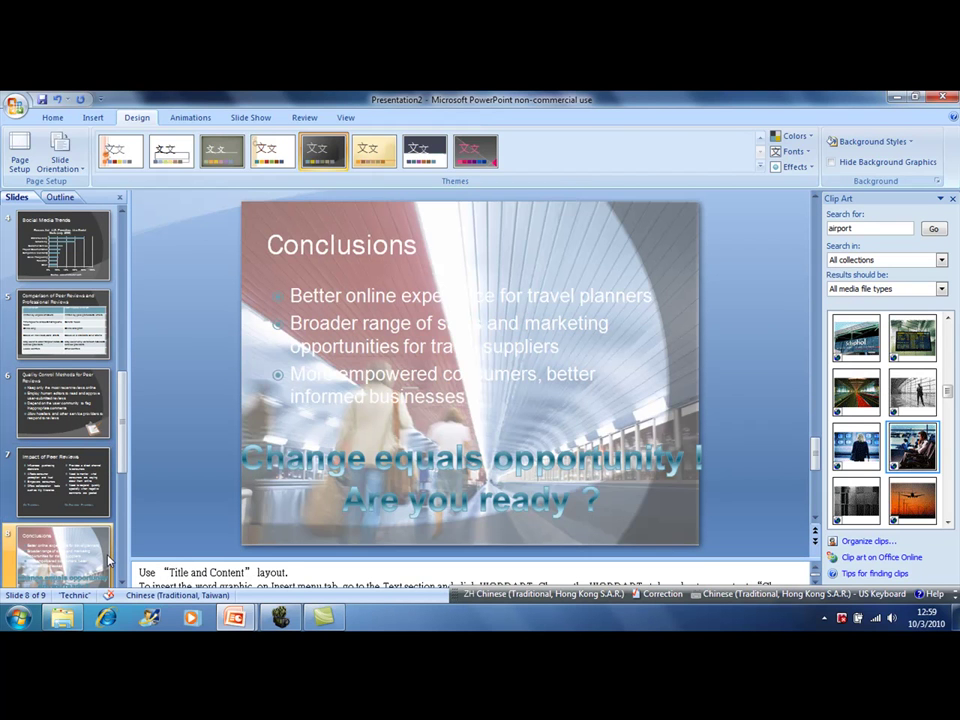
{"action": "scroll", "coordinate": [95, 415], "scroll_direction": "down", "scroll_amount": 2}
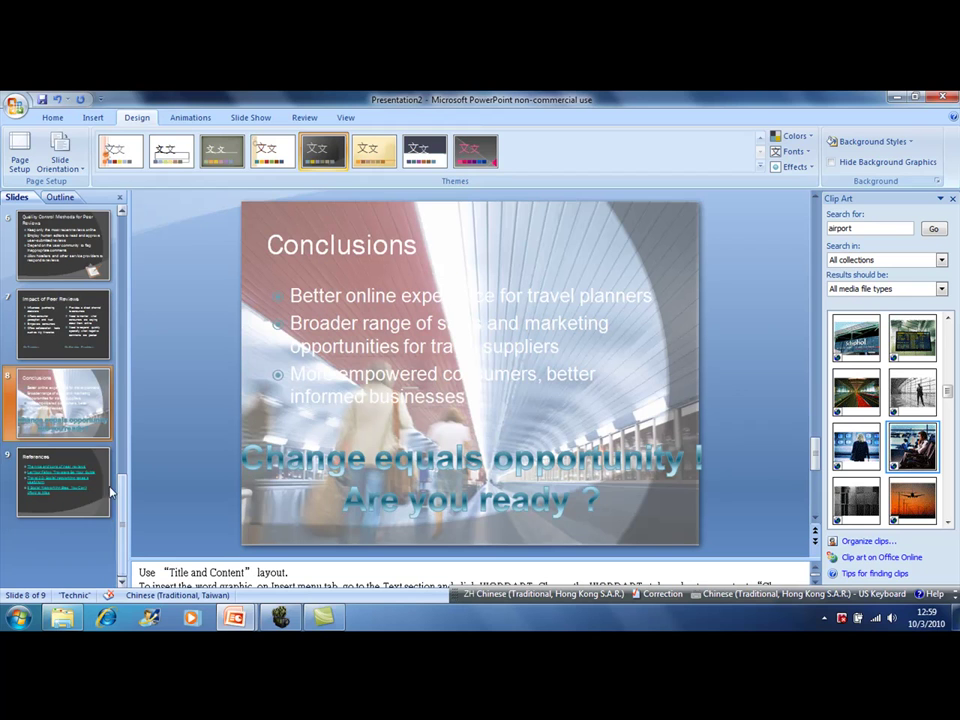
{"action": "left_click", "coordinate": [104, 478]}
{"action": "left_click", "coordinate": [92, 390]}
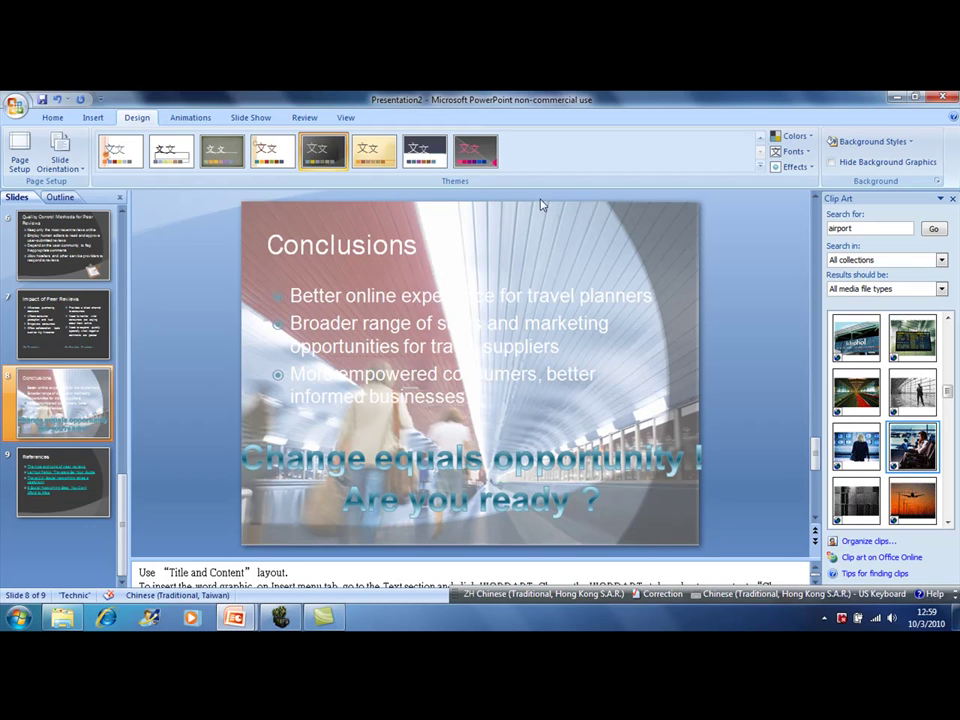
- Apply Office Theme only to the Conclusions slide using Apply to Selected Slides
{"action": "left_click", "coordinate": [761, 139]}
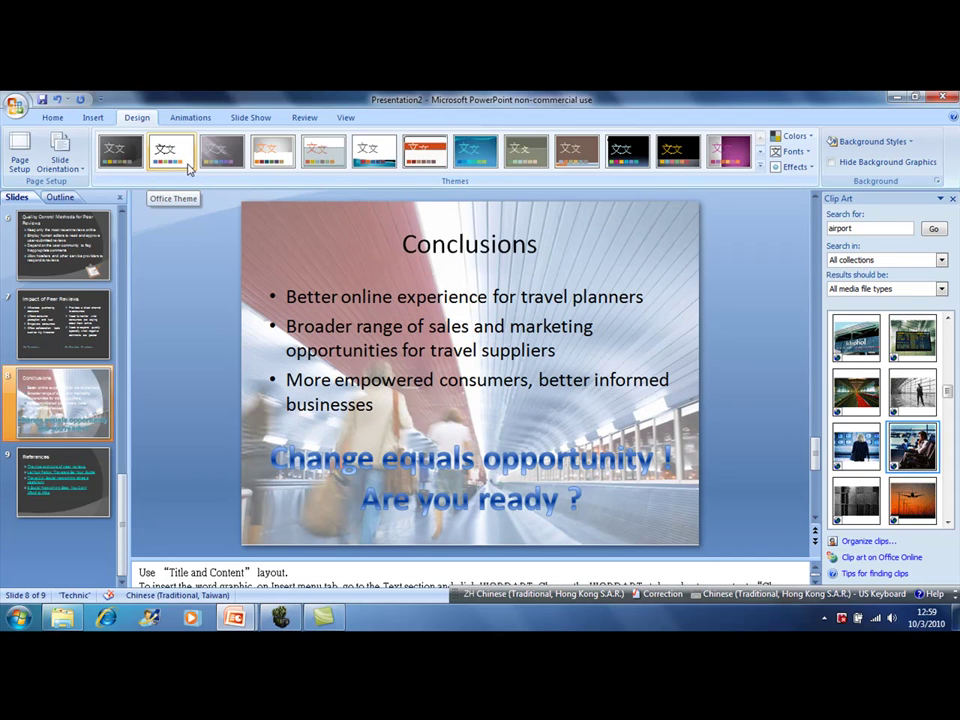
{"action": "right_click", "coordinate": [188, 168]}
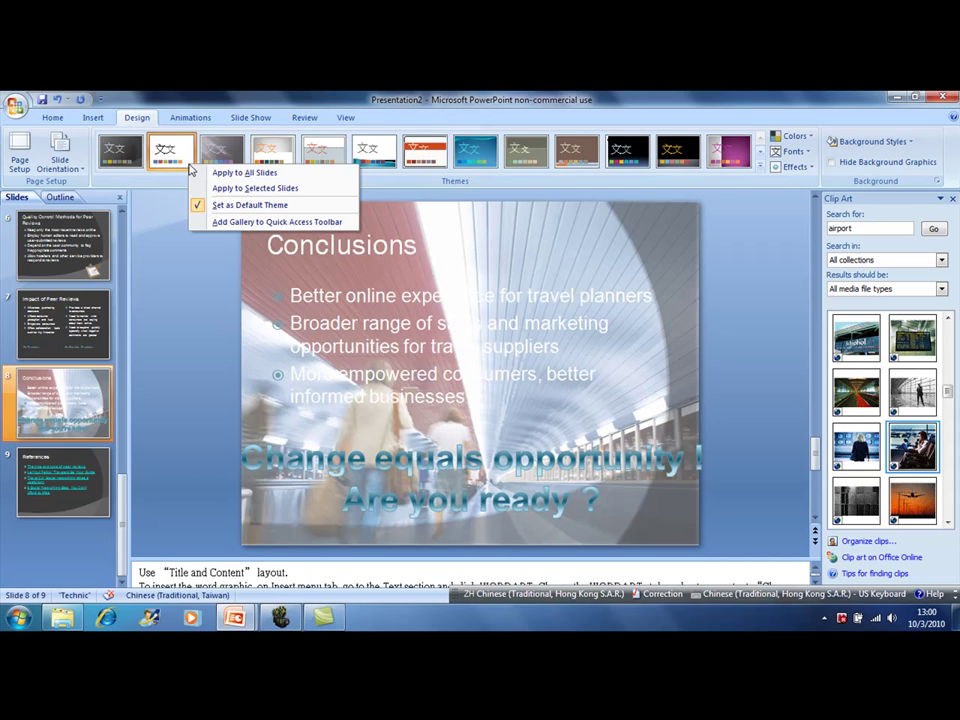
{"action": "left_click", "coordinate": [232, 188]}
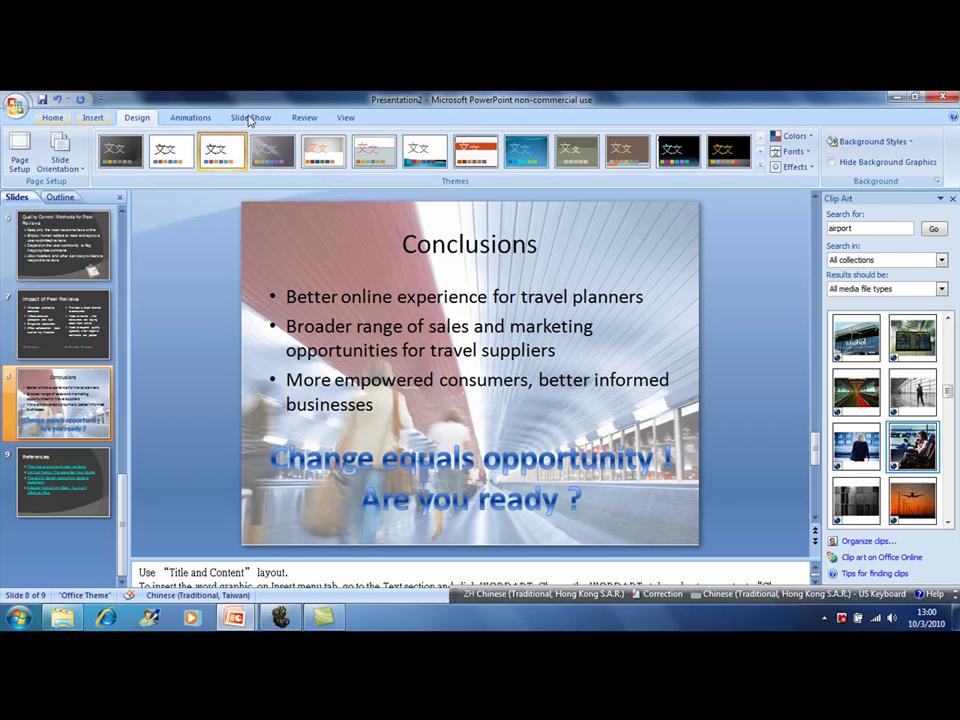
{"action": "left_click", "coordinate": [346, 120]}
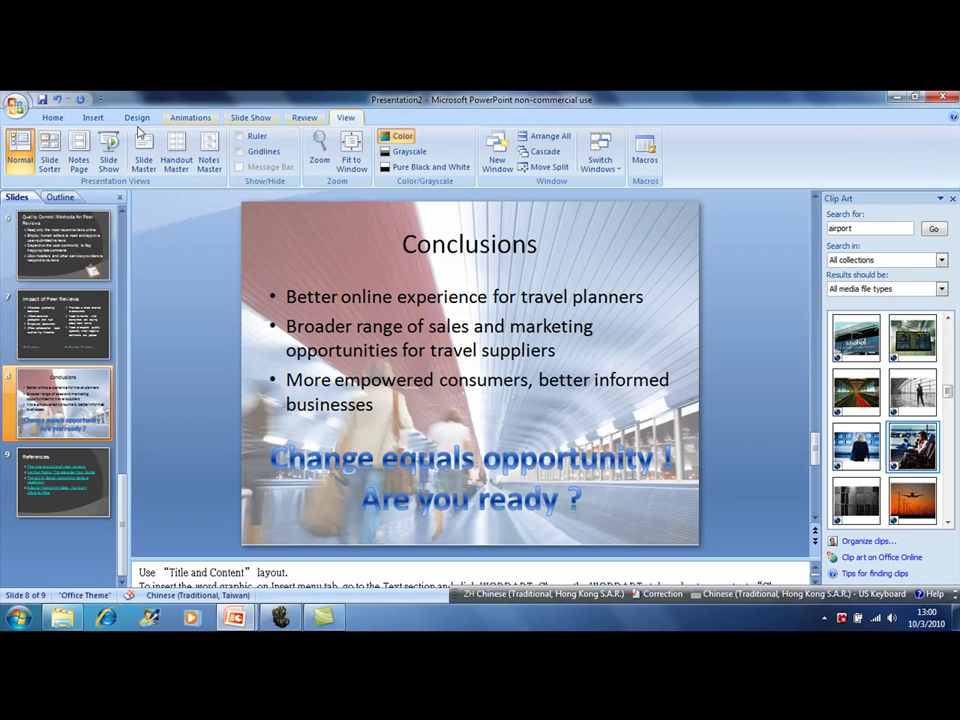
{"action": "left_click", "coordinate": [110, 146]}
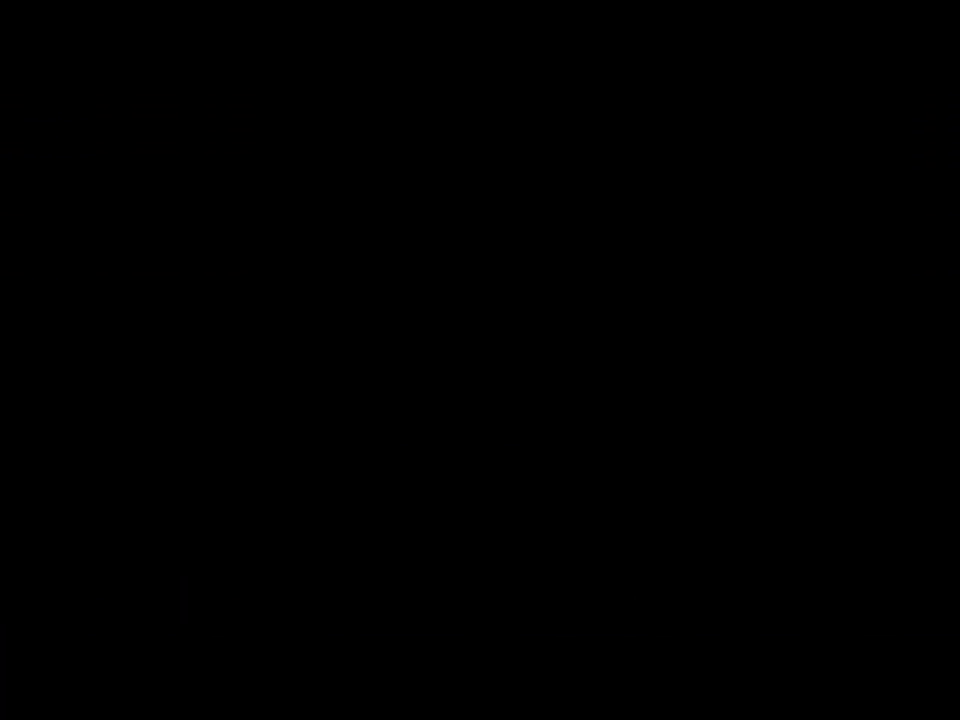
{"action": "key", "text": "Right"}
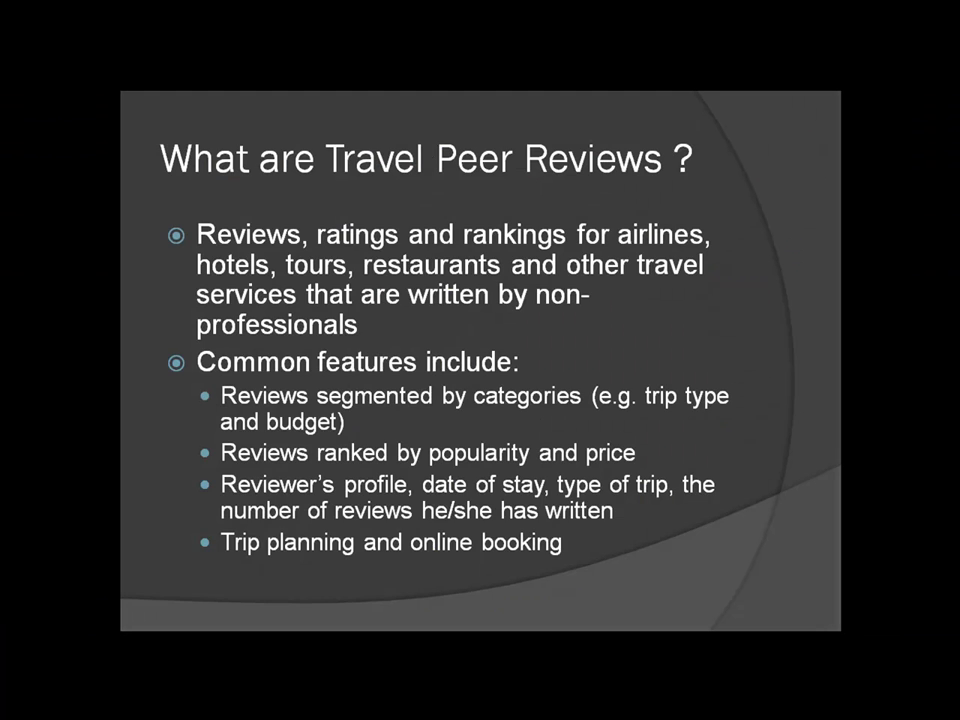
{"action": "key", "text": "Right"}
{"action": "key", "text": "Right"}
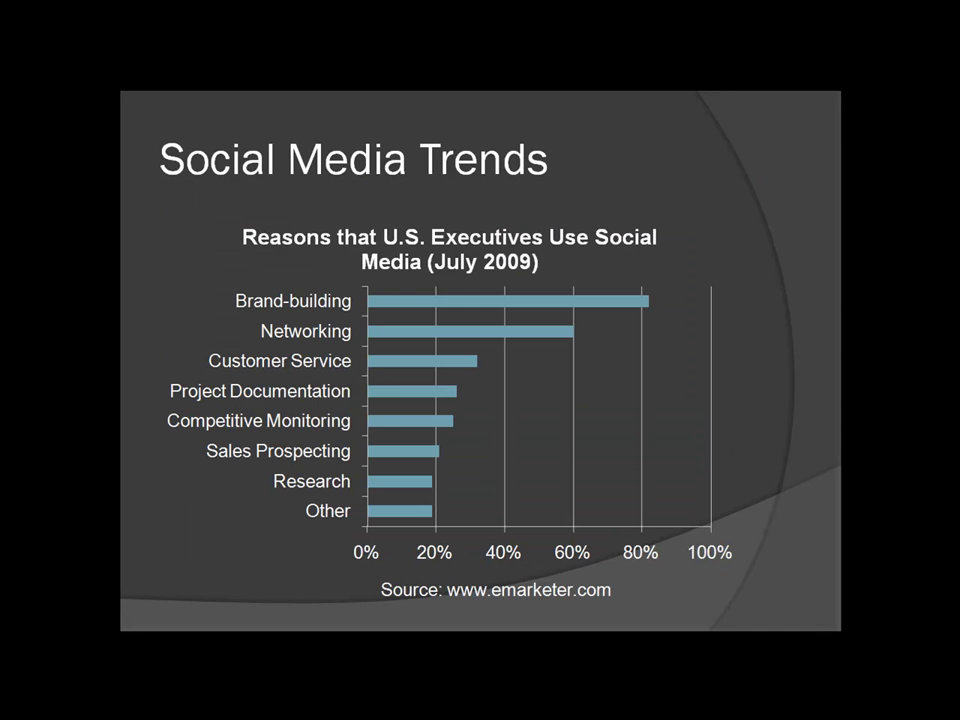
{"action": "key", "text": "Right"}
{"action": "key", "text": "Right"}
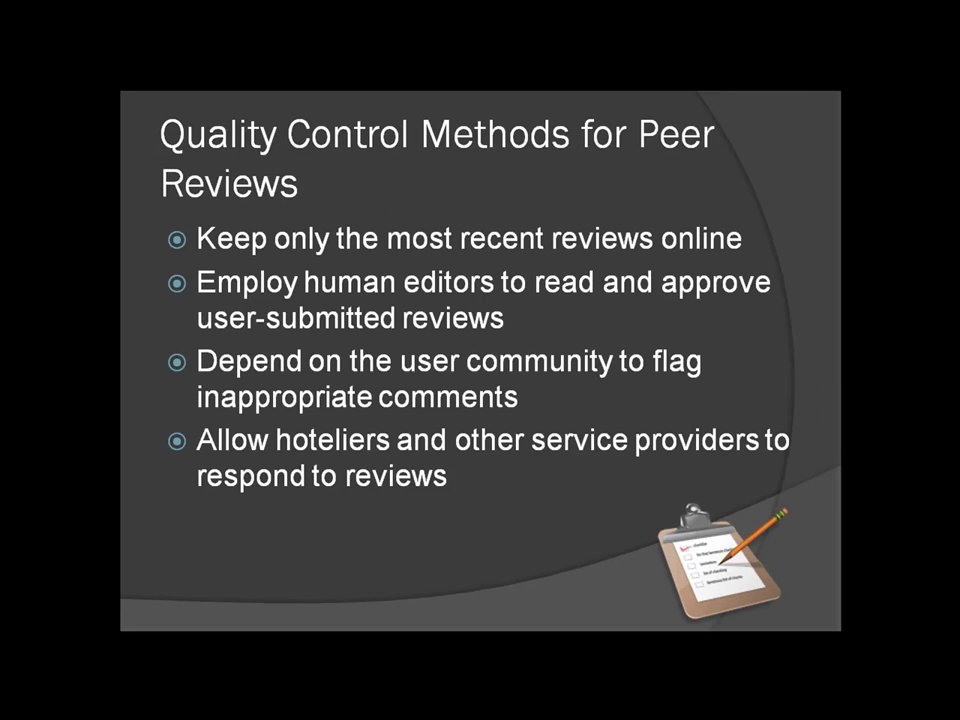
{"action": "key", "text": "Right"}
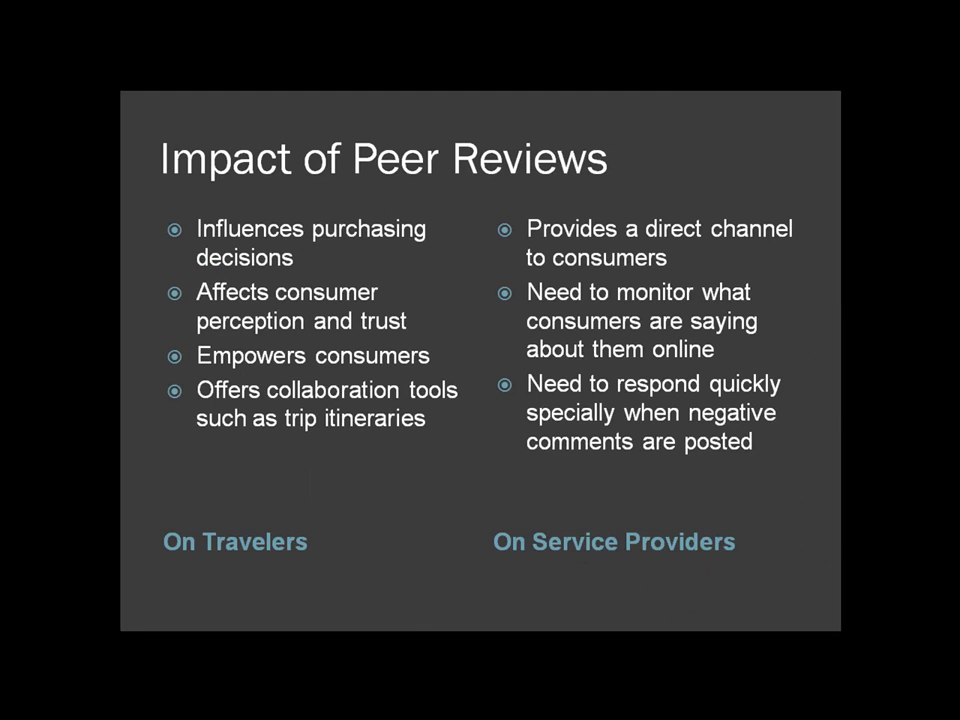
{"action": "key", "text": "Right"}
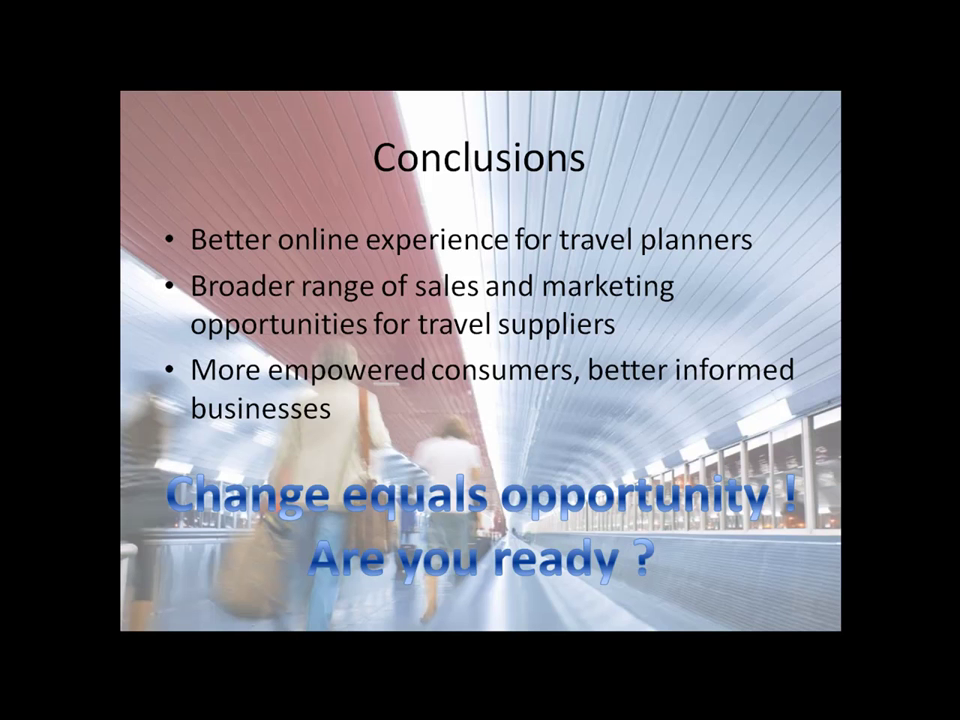
{"action": "key", "text": "Right"}
{"action": "key", "text": "Right"}
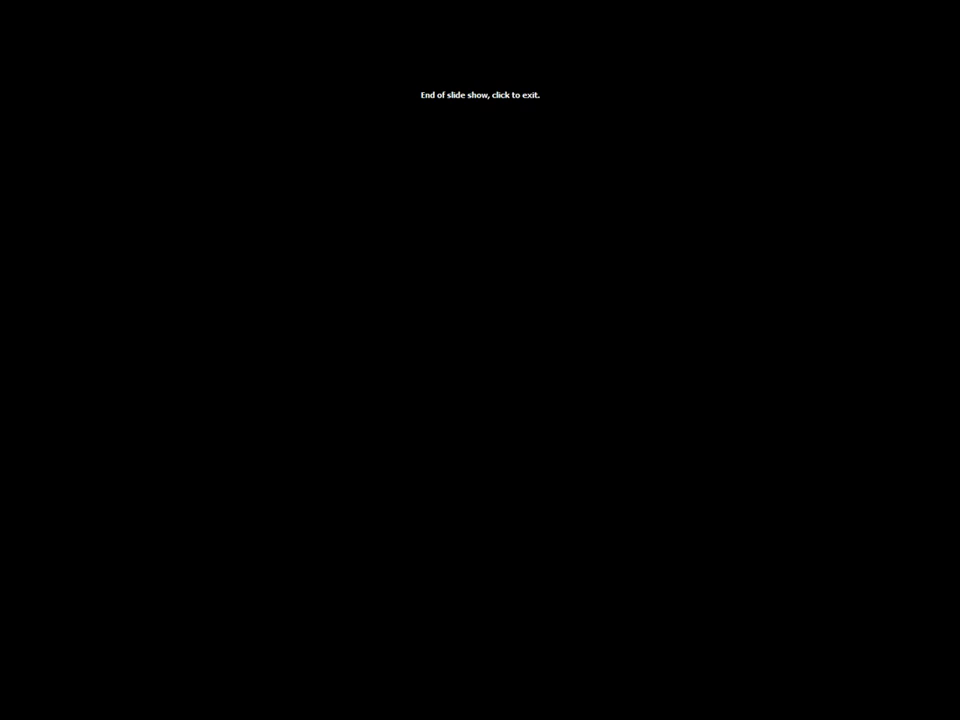
{"action": "key", "text": "Right"}
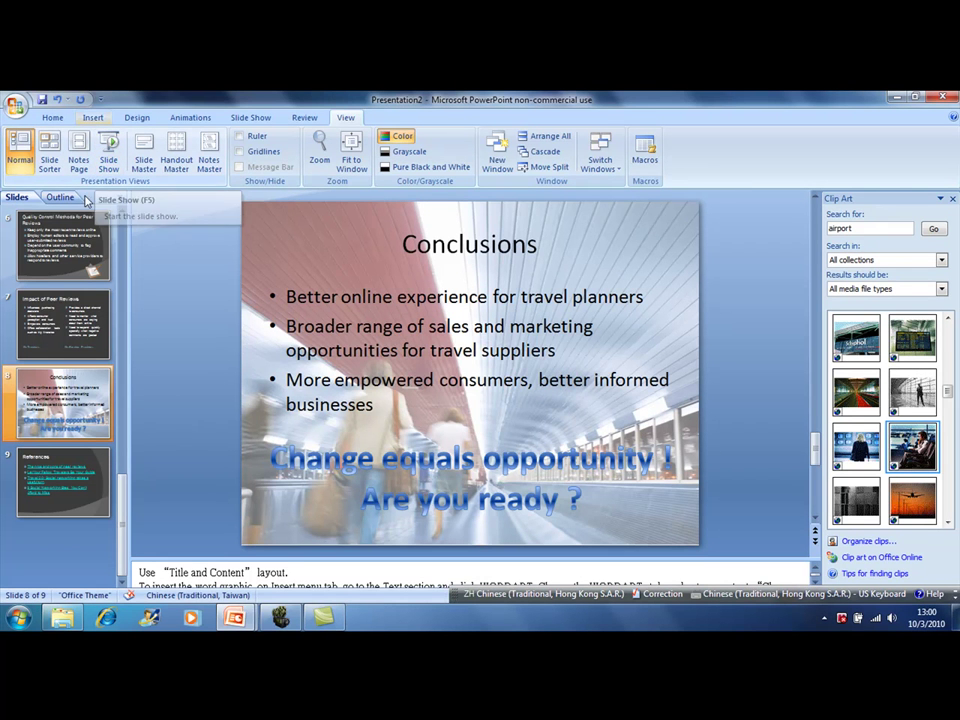
- In Slide Master view, move the Comparison layout's left heading placeholder above its content box
{"action": "left_click", "coordinate": [75, 325]}
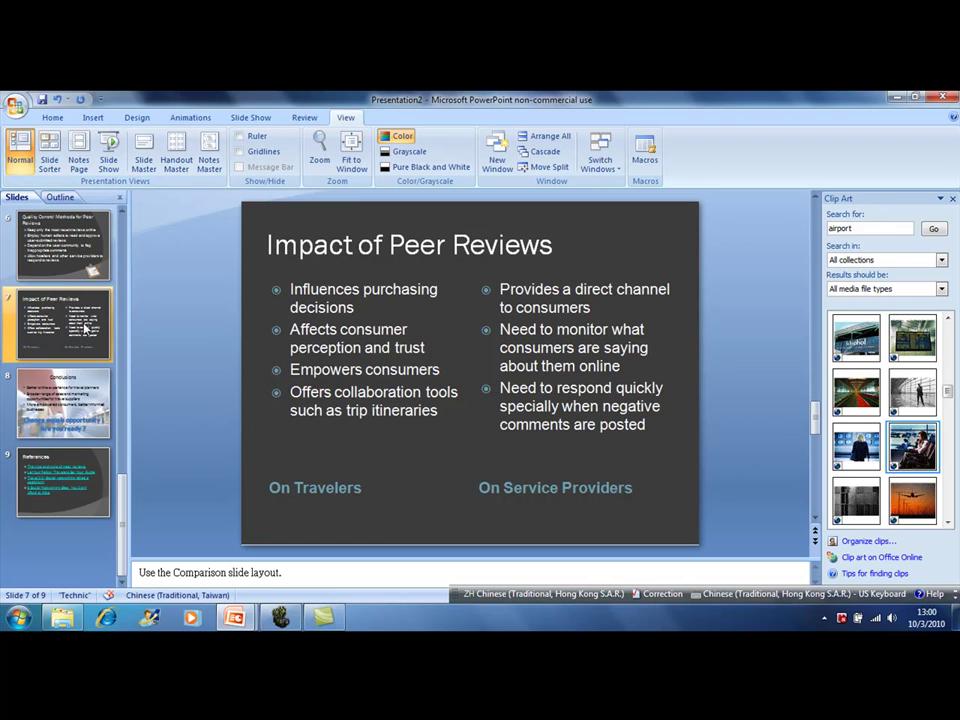
{"action": "left_click", "coordinate": [154, 173]}
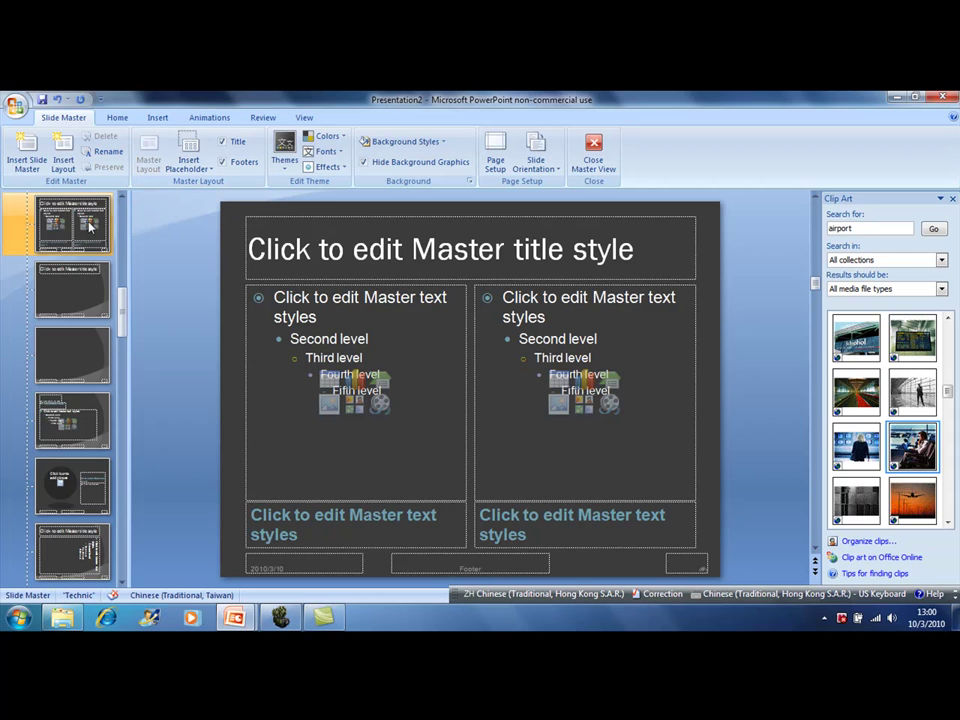
{"action": "left_click", "coordinate": [293, 505]}
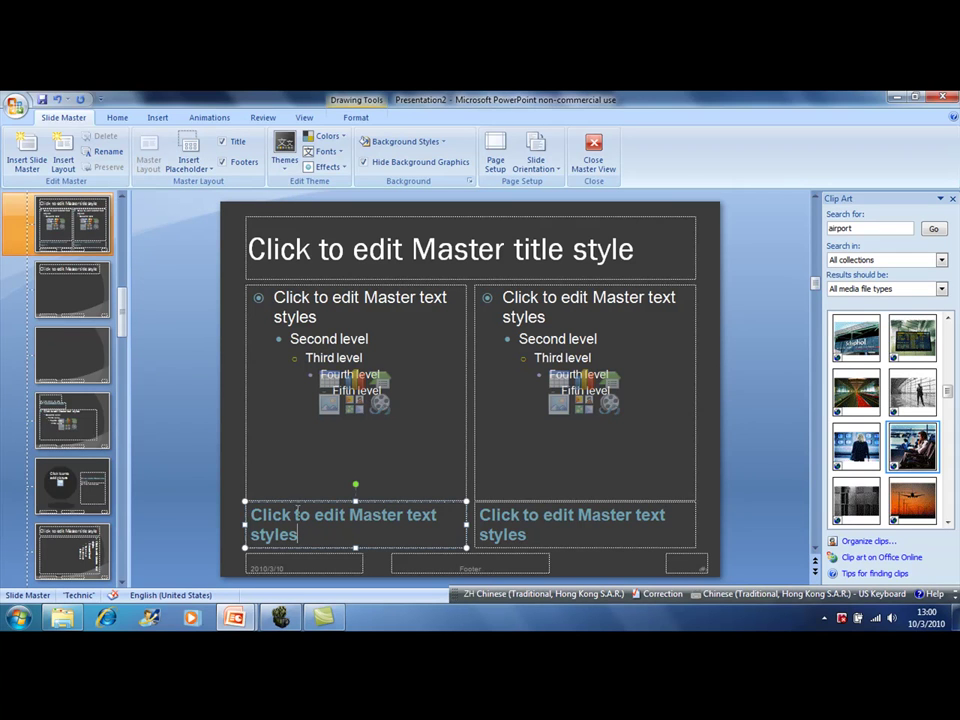
{"action": "left_click_drag", "start_coordinate": [293, 505], "coordinate": [296, 284]}
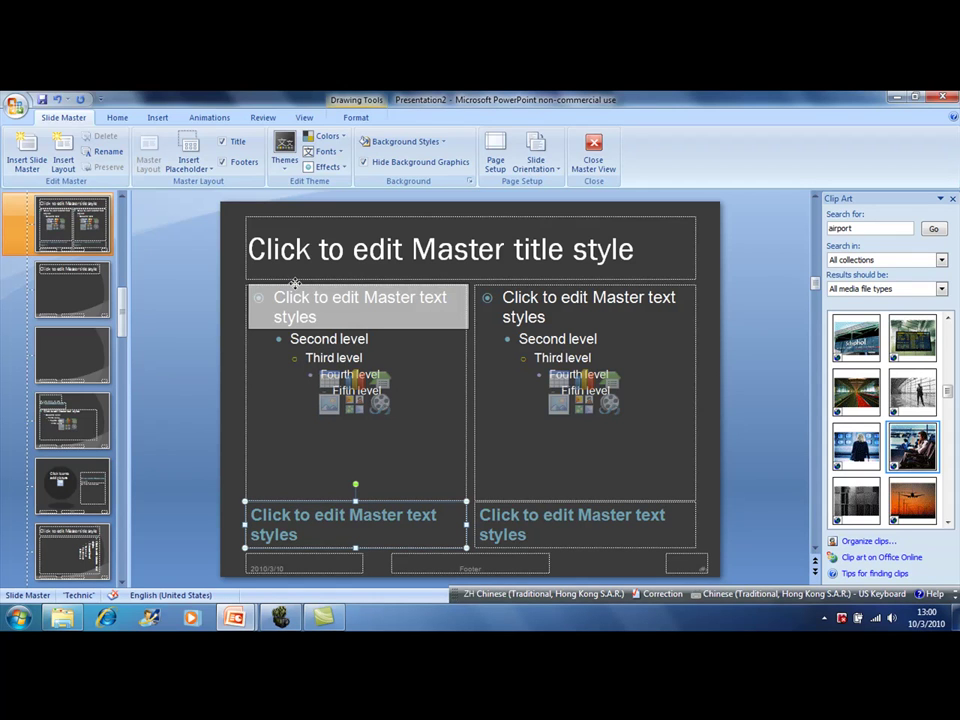
{"action": "left_click_drag", "start_coordinate": [296, 284], "coordinate": [294, 285]}
{"action": "left_click", "coordinate": [276, 380]}
{"action": "left_click_drag", "start_coordinate": [244, 371], "coordinate": [242, 417]}
- Move the right heading placeholder to its column top and shift the content box below it
{"action": "left_click", "coordinate": [489, 506]}
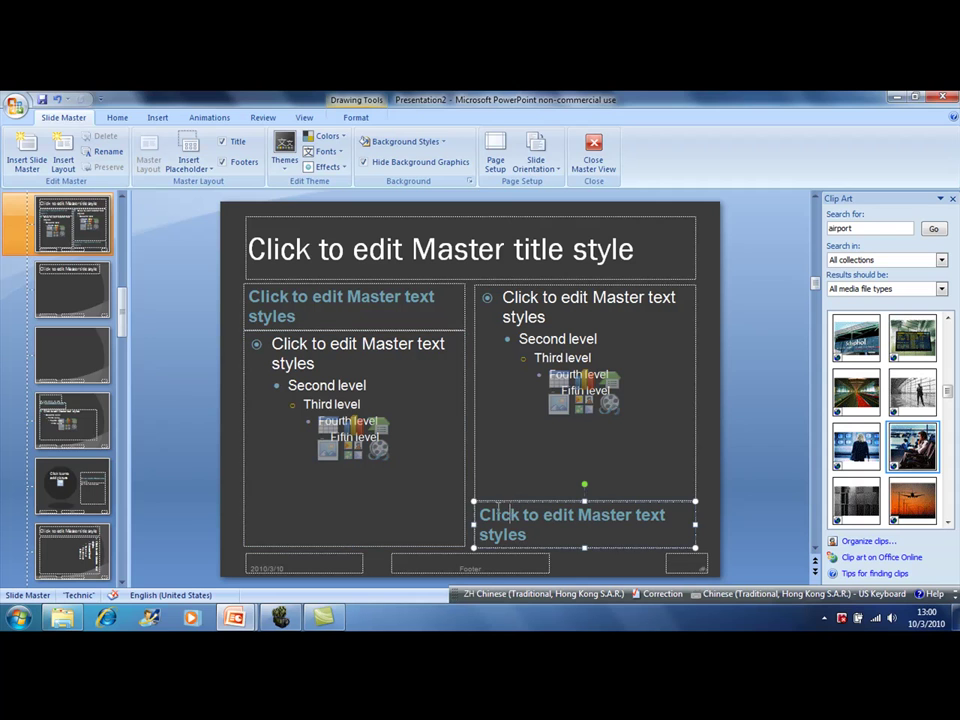
{"action": "left_click_drag", "start_coordinate": [489, 506], "coordinate": [491, 281]}
{"action": "left_click_drag", "start_coordinate": [476, 363], "coordinate": [473, 409]}
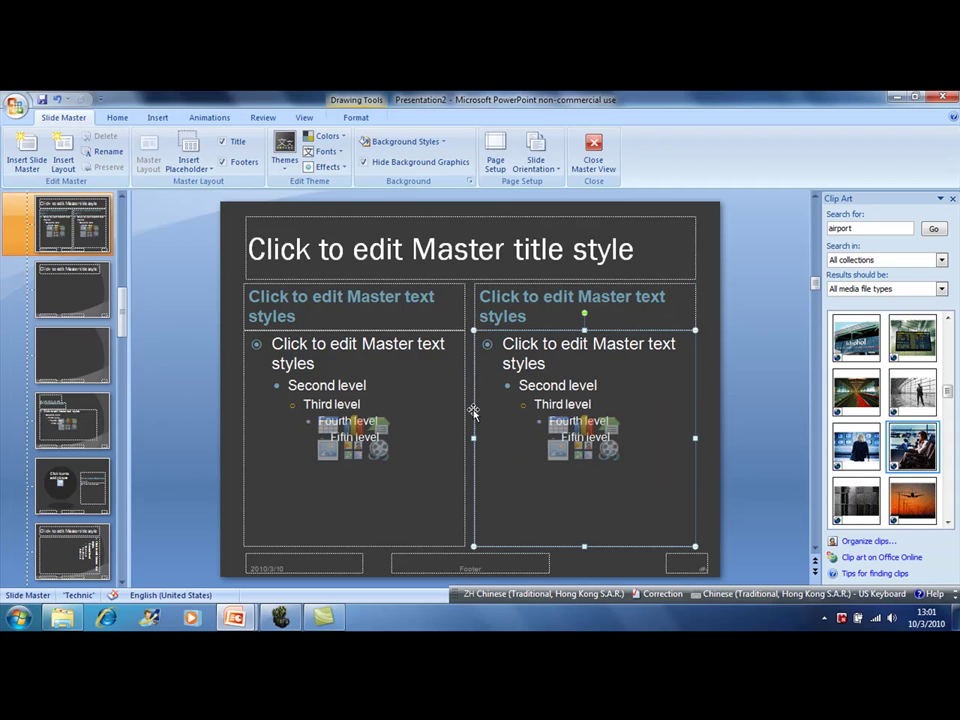
- Close Master View and start saving as a PowerPoint Presentation on the C: drive
{"action": "left_click", "coordinate": [607, 166]}
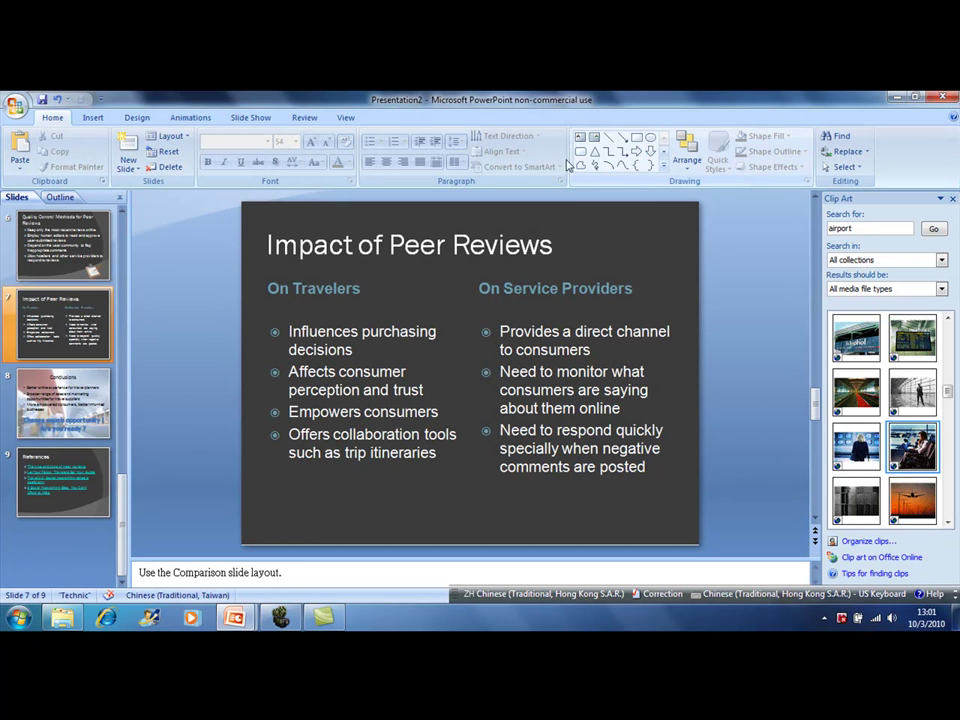
{"action": "left_click", "coordinate": [14, 106]}
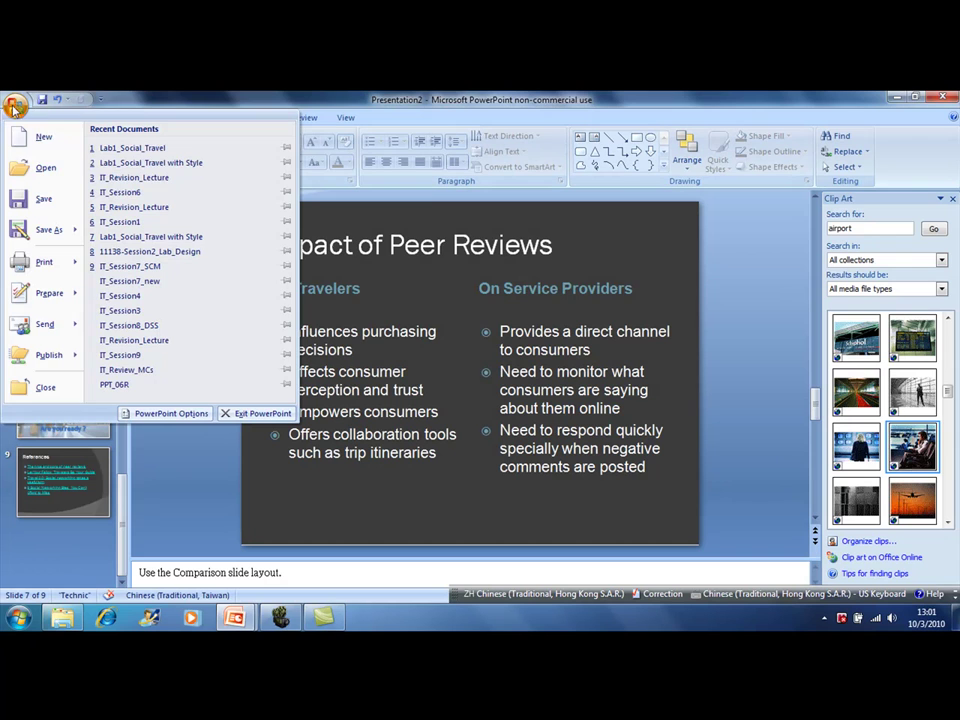
{"action": "mouse_move", "coordinate": [73, 231]}
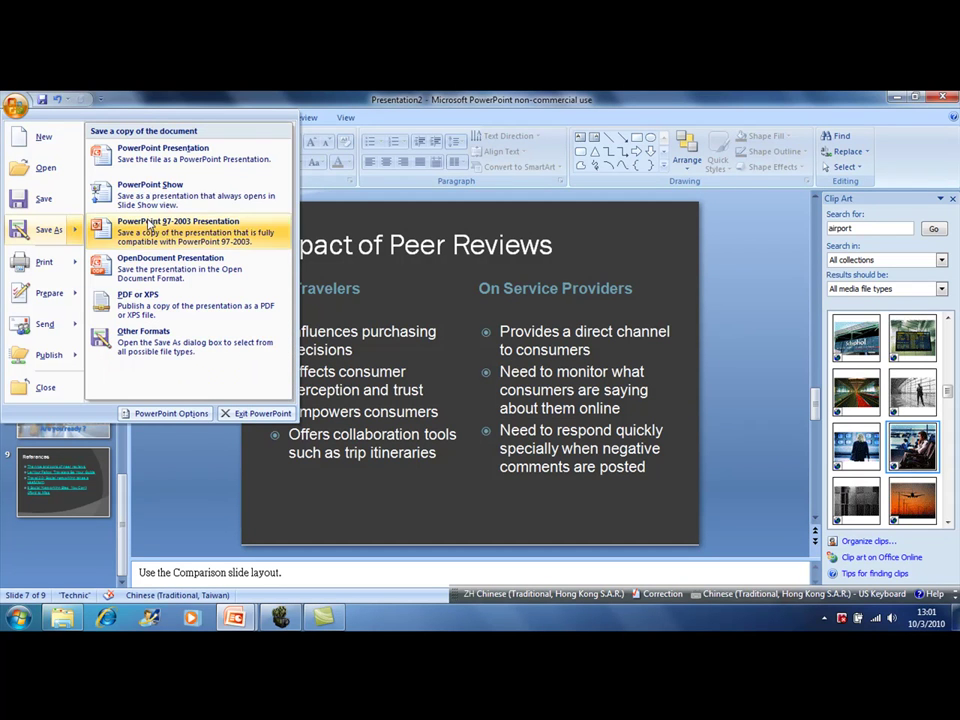
{"action": "left_click", "coordinate": [184, 165]}
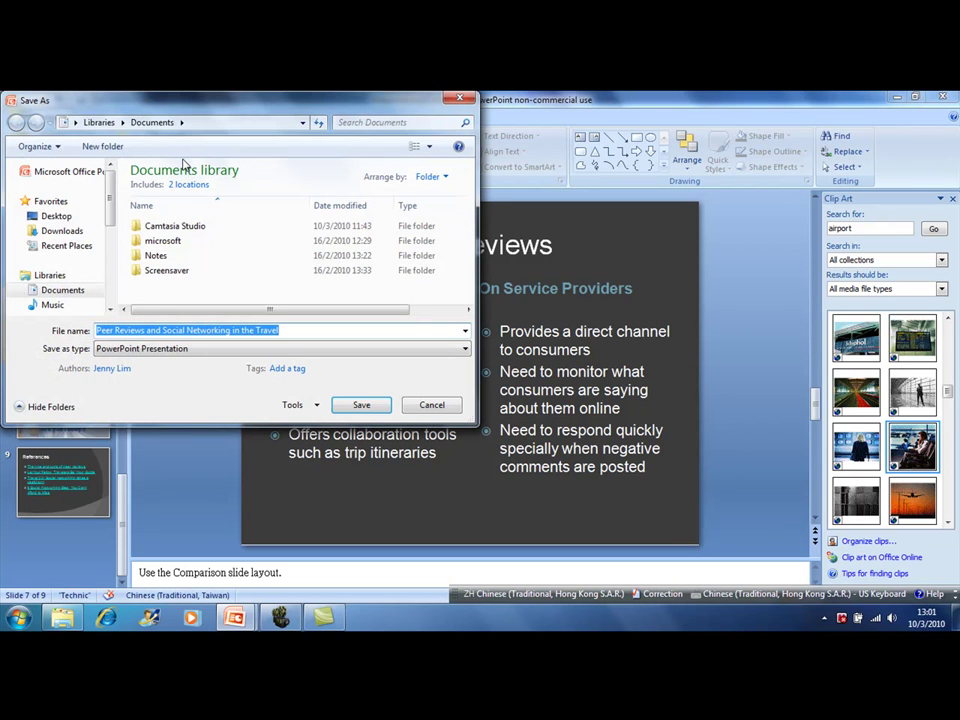
{"action": "left_click_drag", "start_coordinate": [111, 212], "coordinate": [113, 263]}
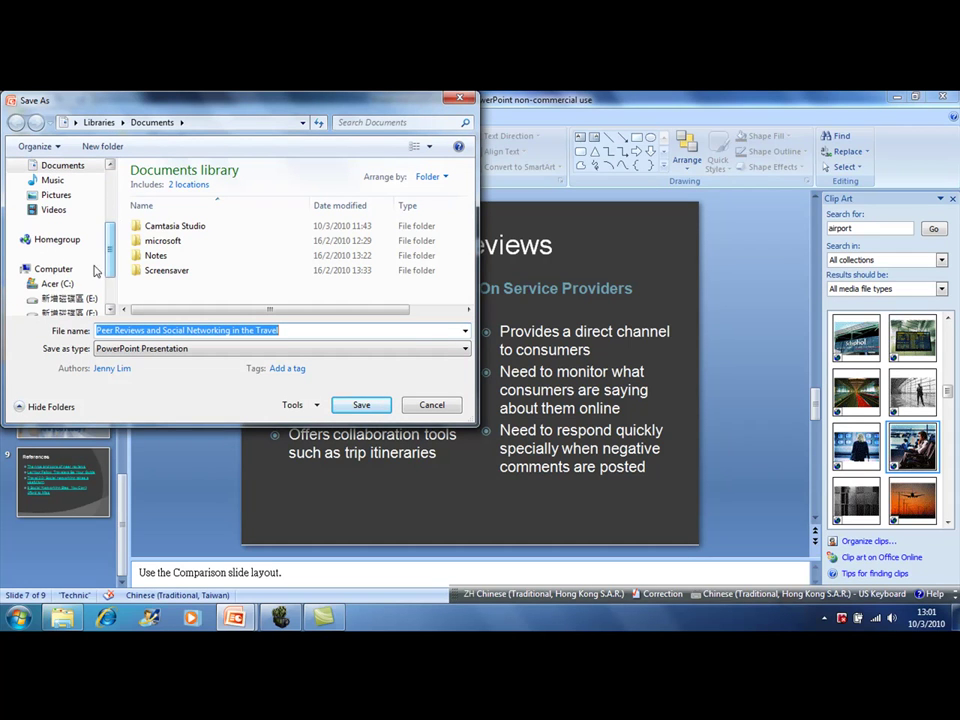
{"action": "left_click", "coordinate": [60, 284]}
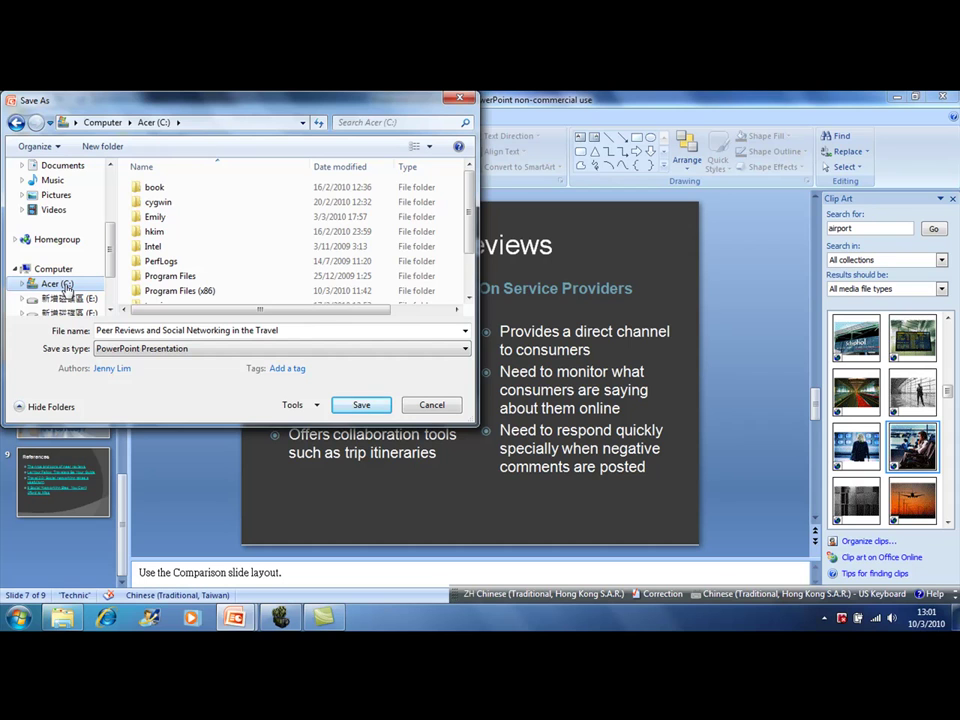
- Create a new ITLab folder on C: and save the presentation in it as Lab1
{"action": "left_click", "coordinate": [104, 147]}
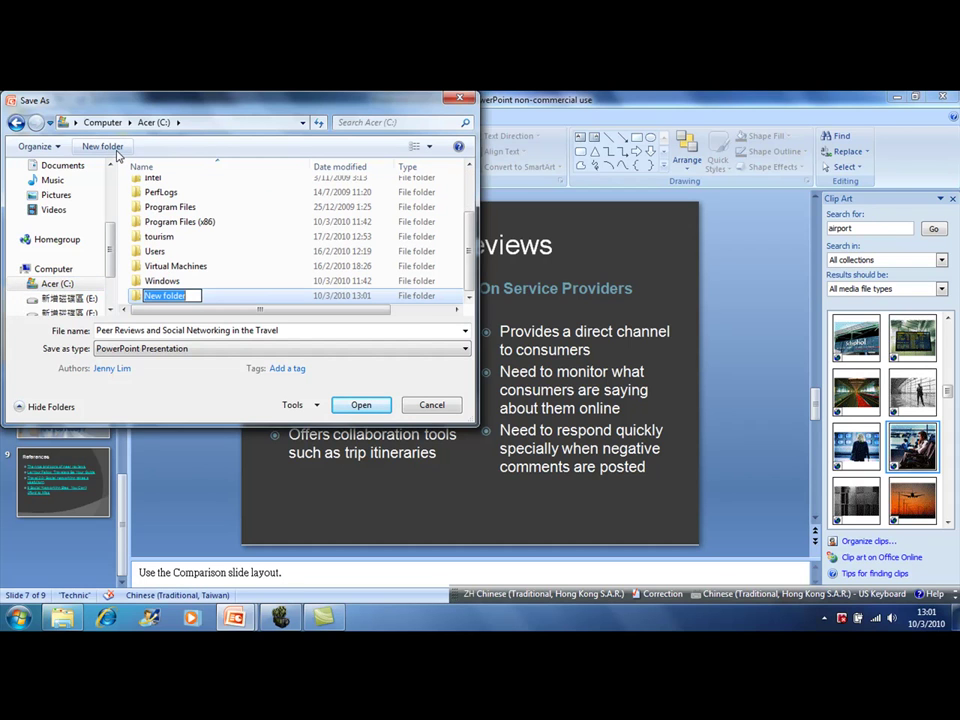
{"action": "type", "text": "ITLab"}
{"action": "key", "text": "Return"}
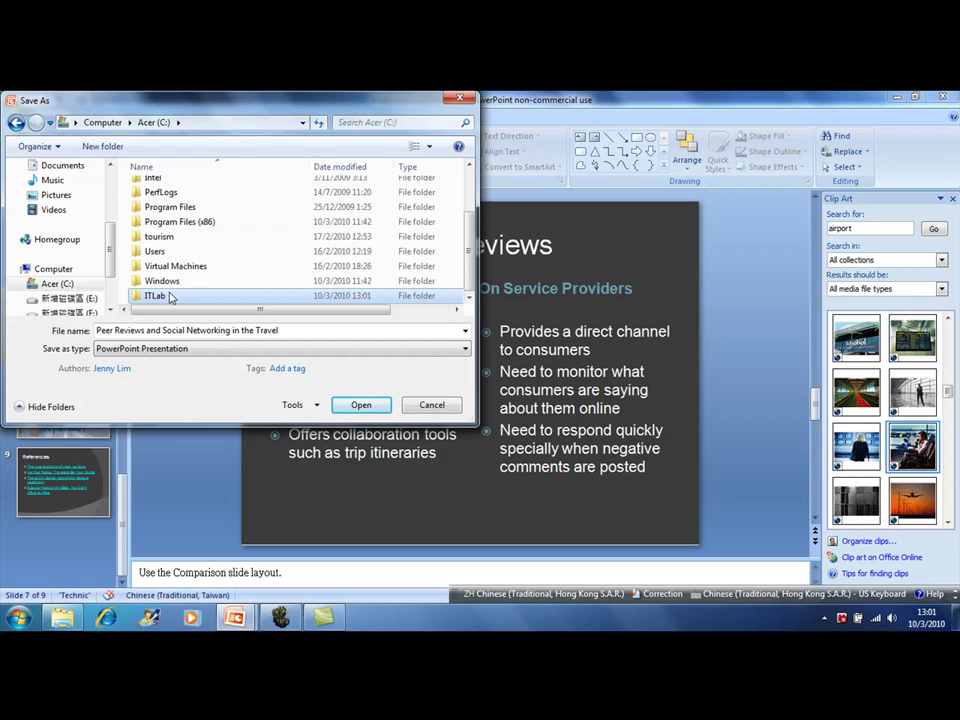
{"action": "double_click", "coordinate": [164, 298]}
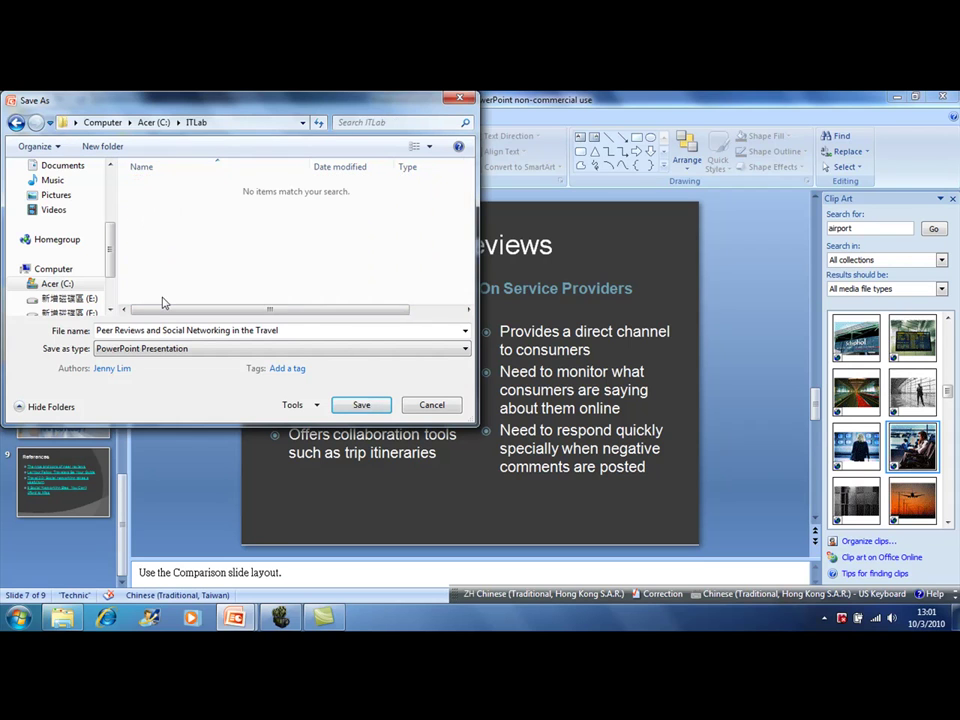
{"action": "left_click", "coordinate": [262, 332]}
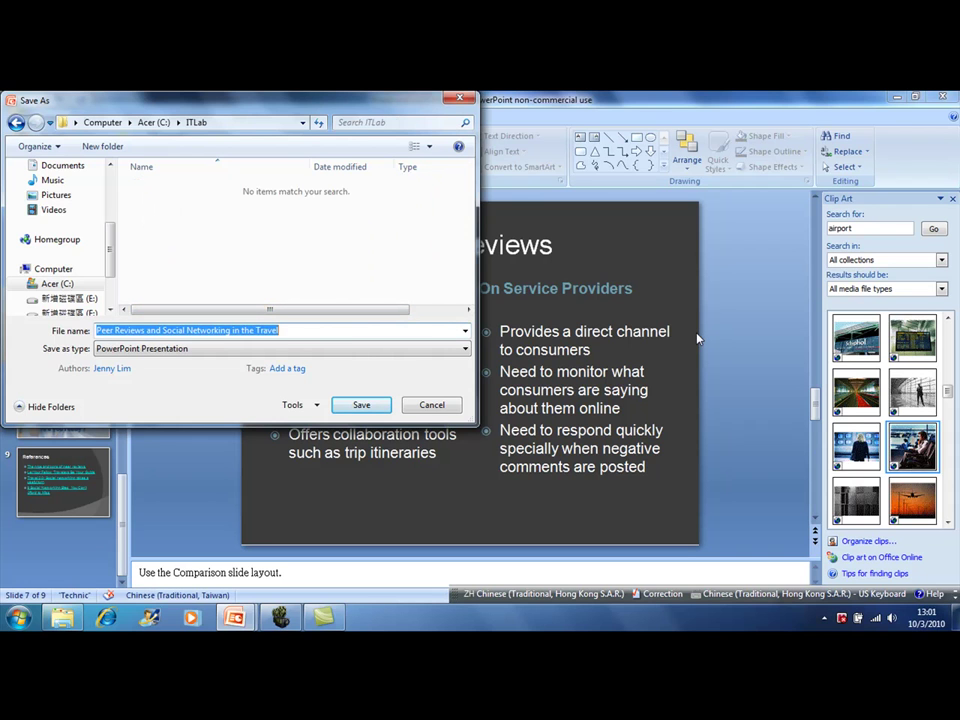
{"action": "type", "text": "Lab1"}
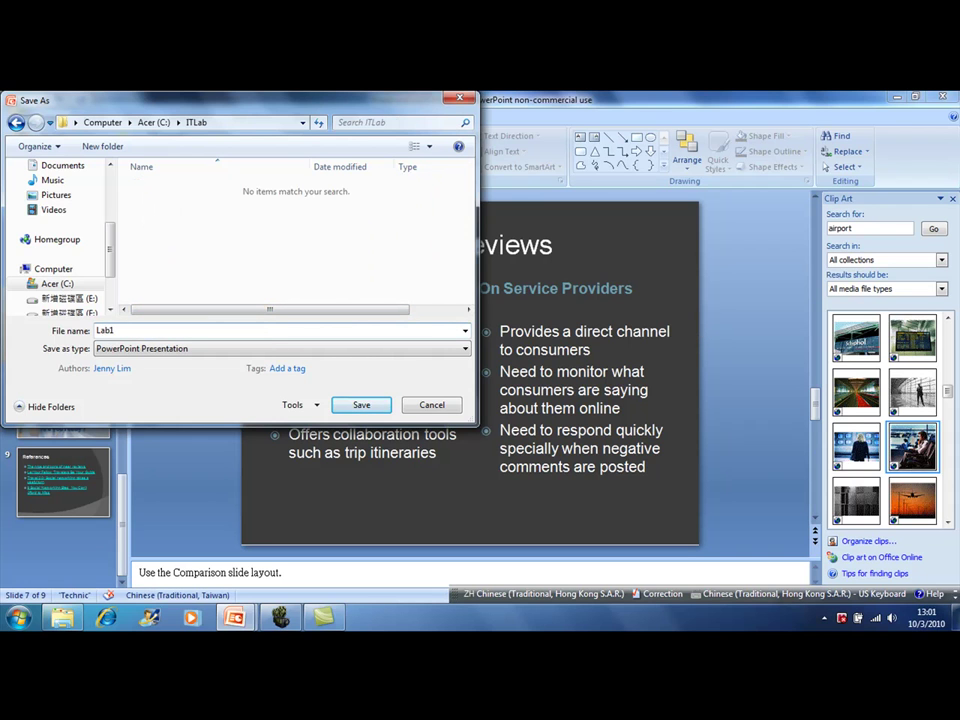
{"action": "key", "text": "Return"}
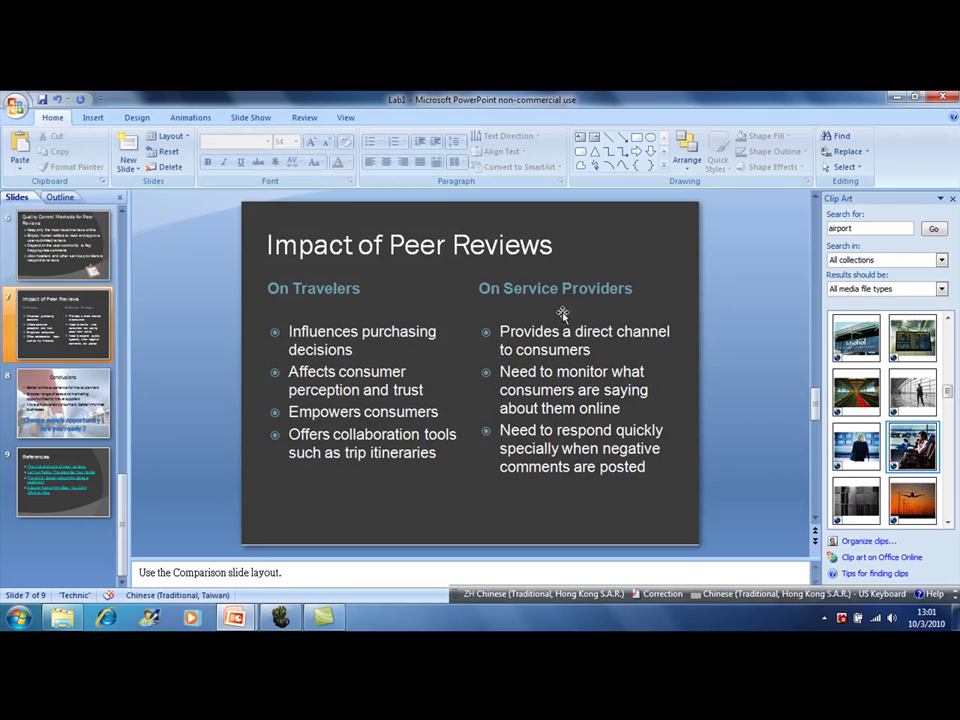
- Save a PowerPoint 97-2003 copy named Lab1 in ITLab, accepting the compatibility check
{"action": "left_click", "coordinate": [16, 104]}
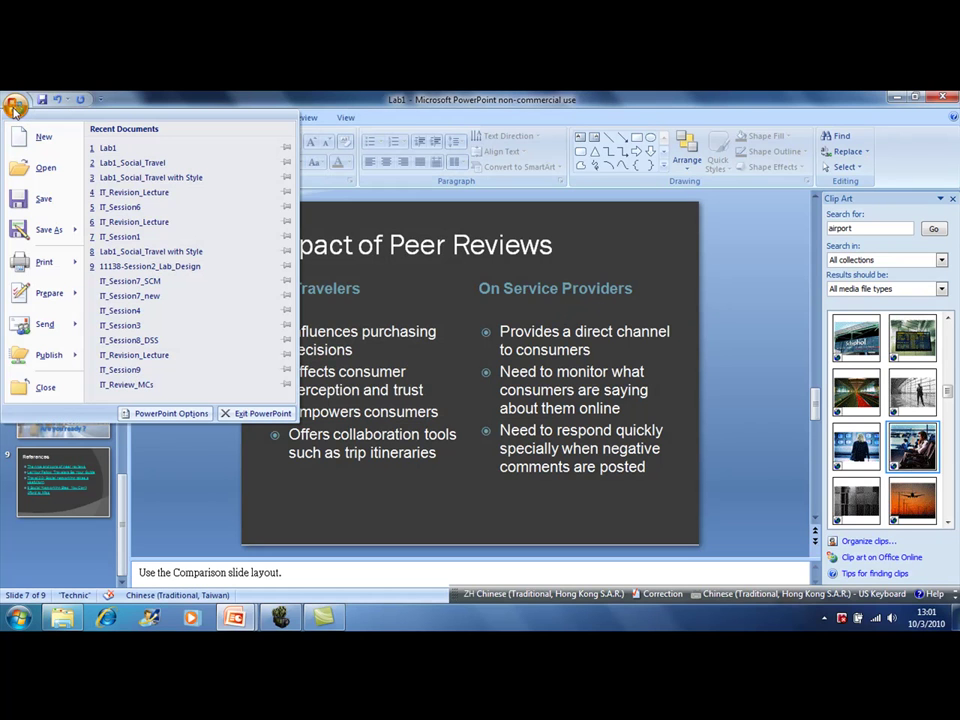
{"action": "mouse_move", "coordinate": [76, 230]}
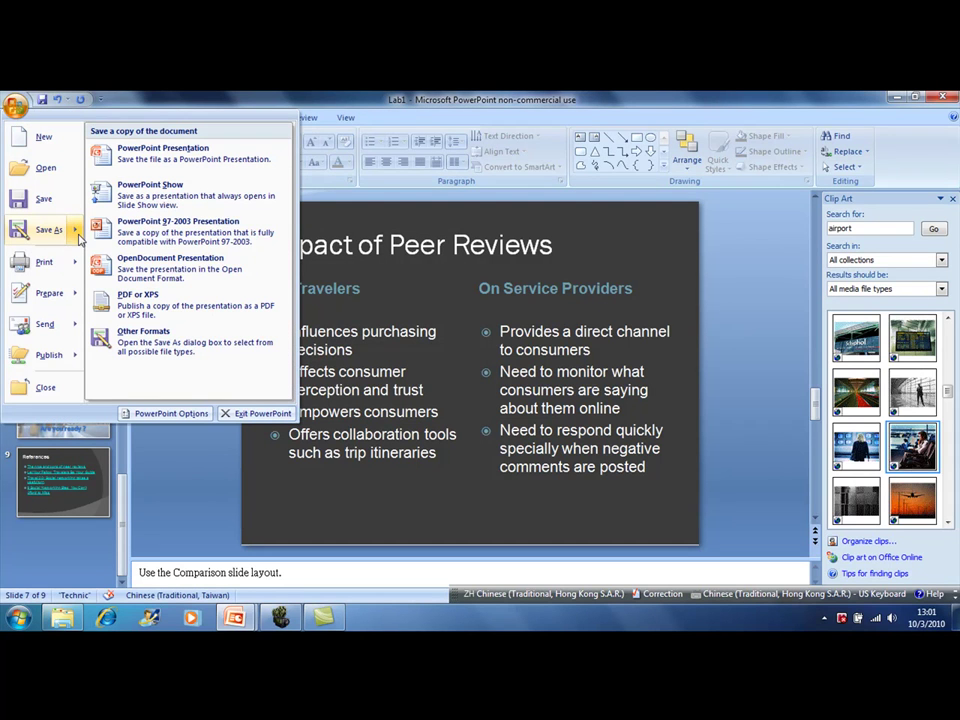
{"action": "left_click", "coordinate": [170, 245]}
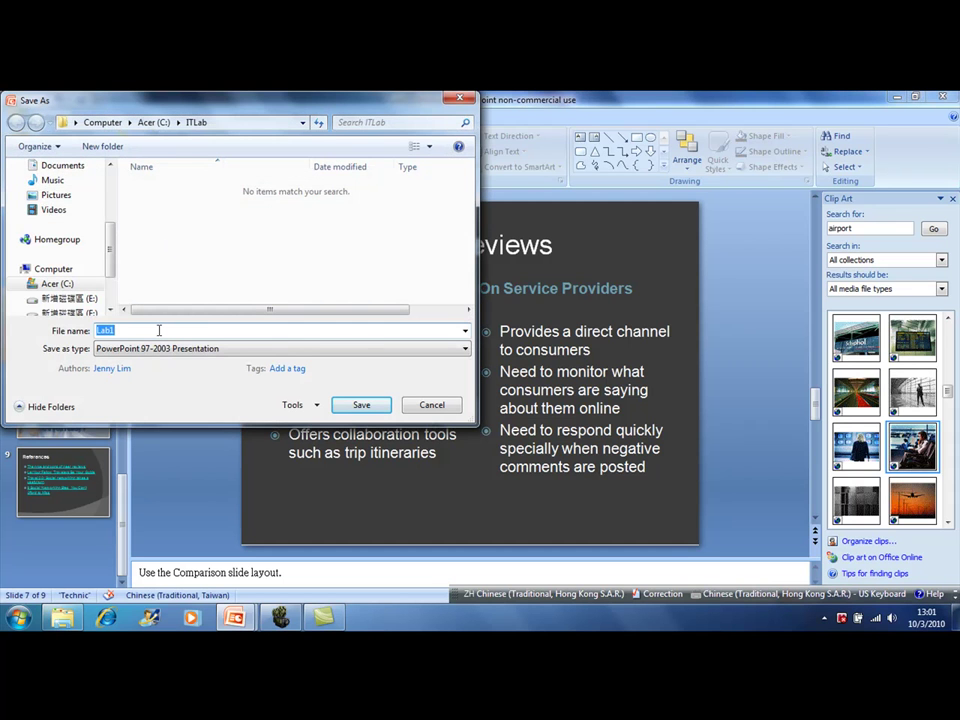
{"action": "left_click", "coordinate": [349, 405]}
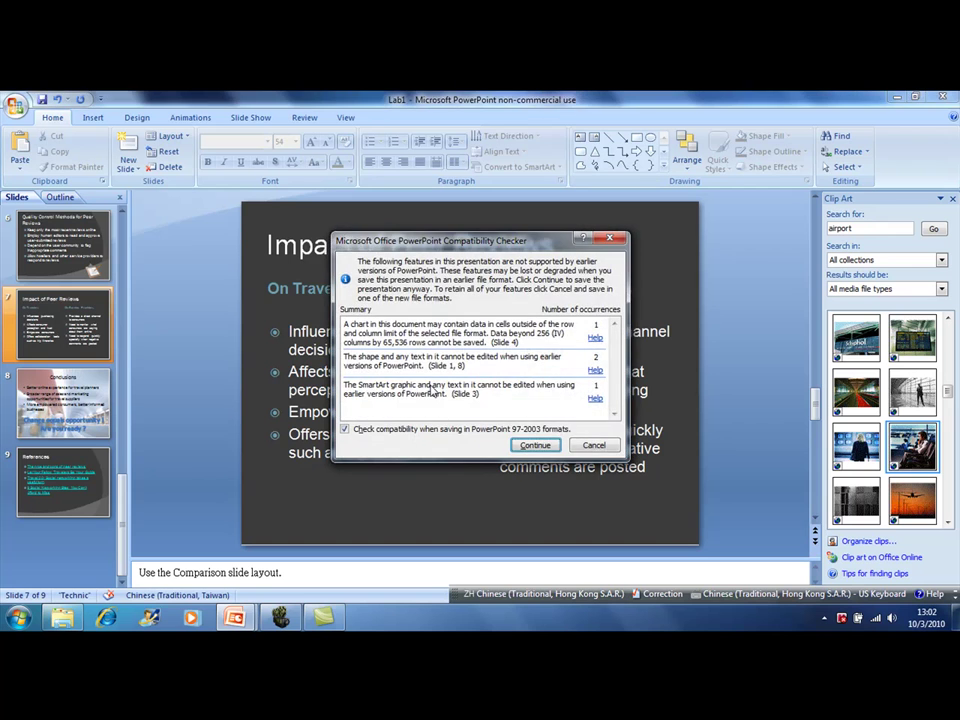
{"action": "left_click", "coordinate": [535, 446]}
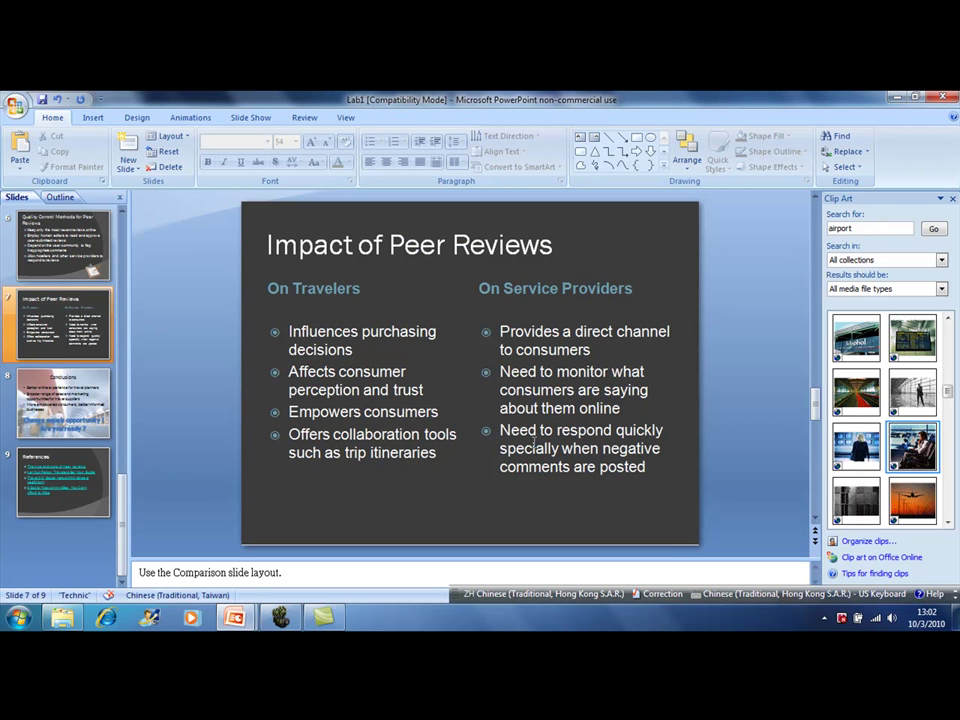
{"action": "left_click", "coordinate": [62, 618]}
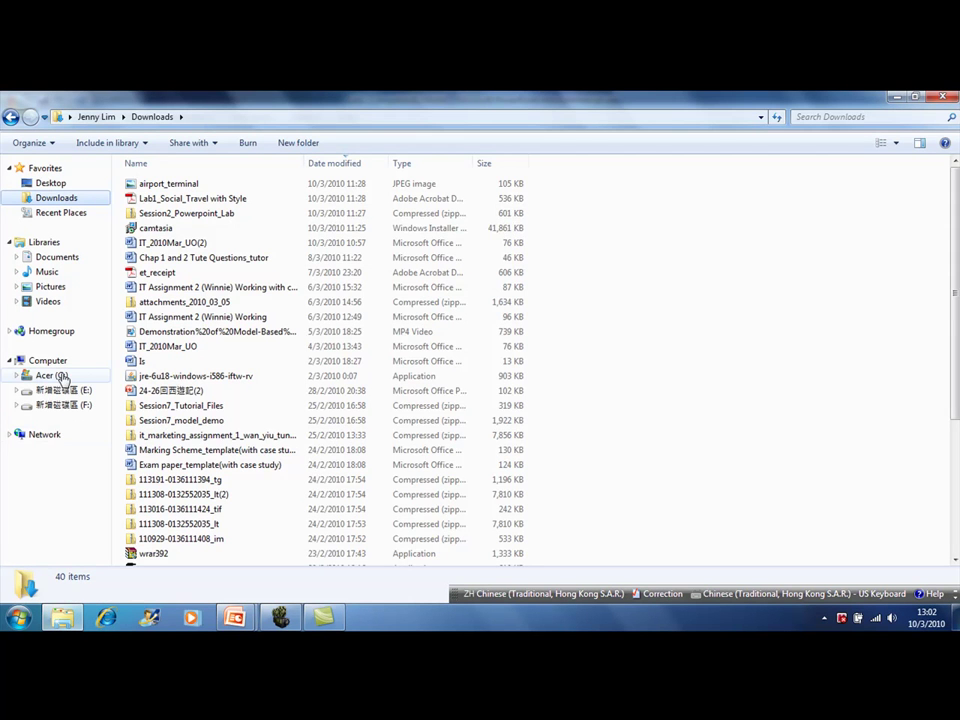
- Open C:\ITLab in Explorer and compare the two Lab1 files (1,143 KB and 427 KB)
{"action": "left_click", "coordinate": [60, 376]}
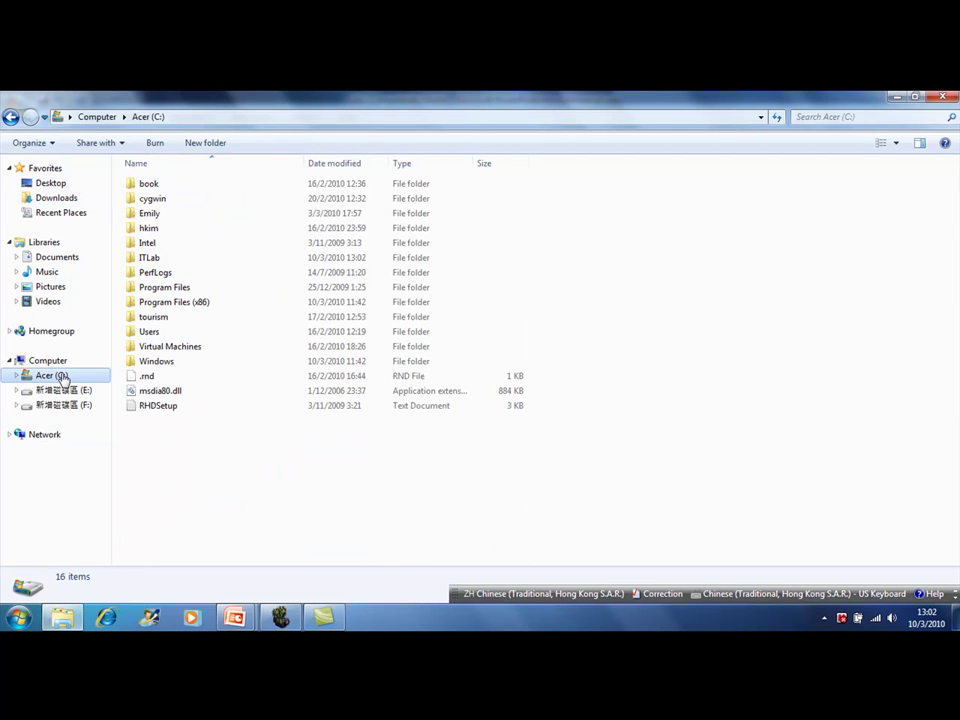
{"action": "double_click", "coordinate": [150, 259]}
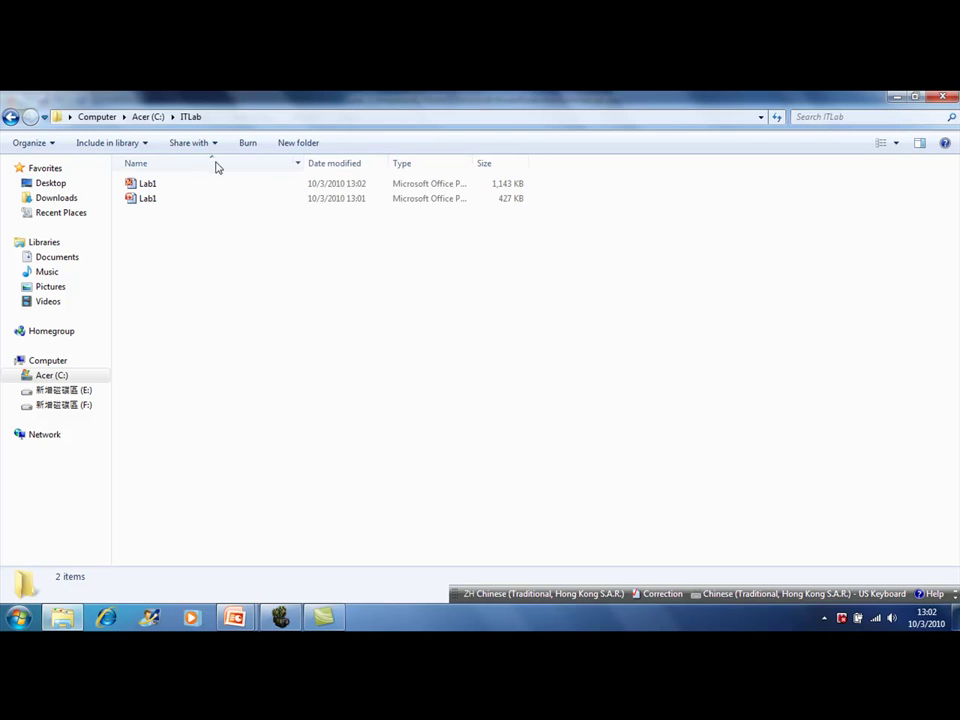
{"action": "left_click", "coordinate": [160, 188]}
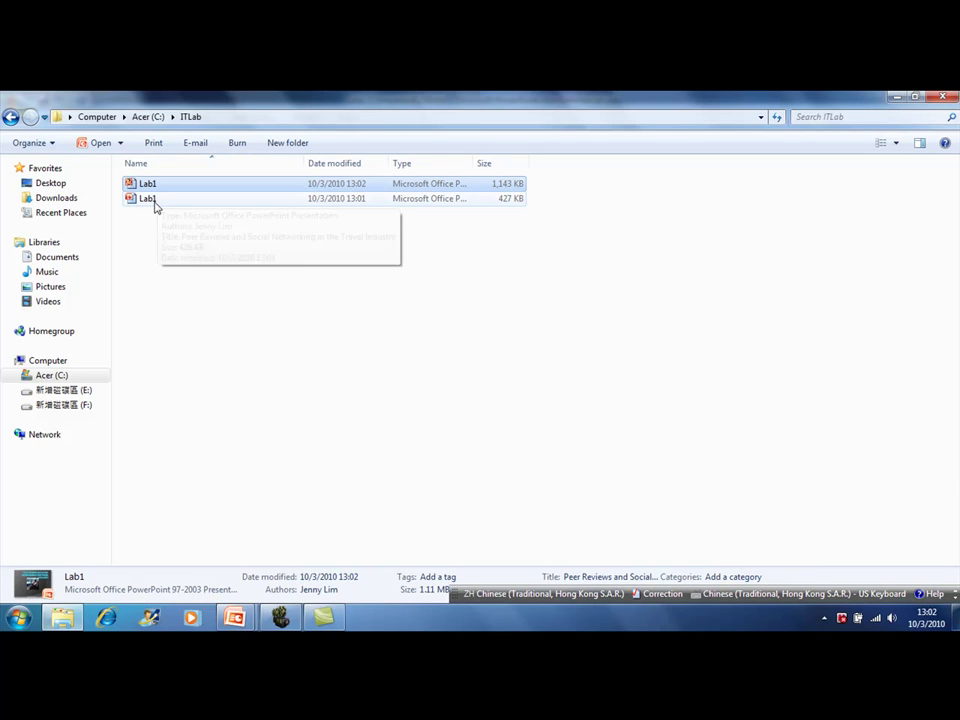
{"action": "left_click", "coordinate": [154, 204]}
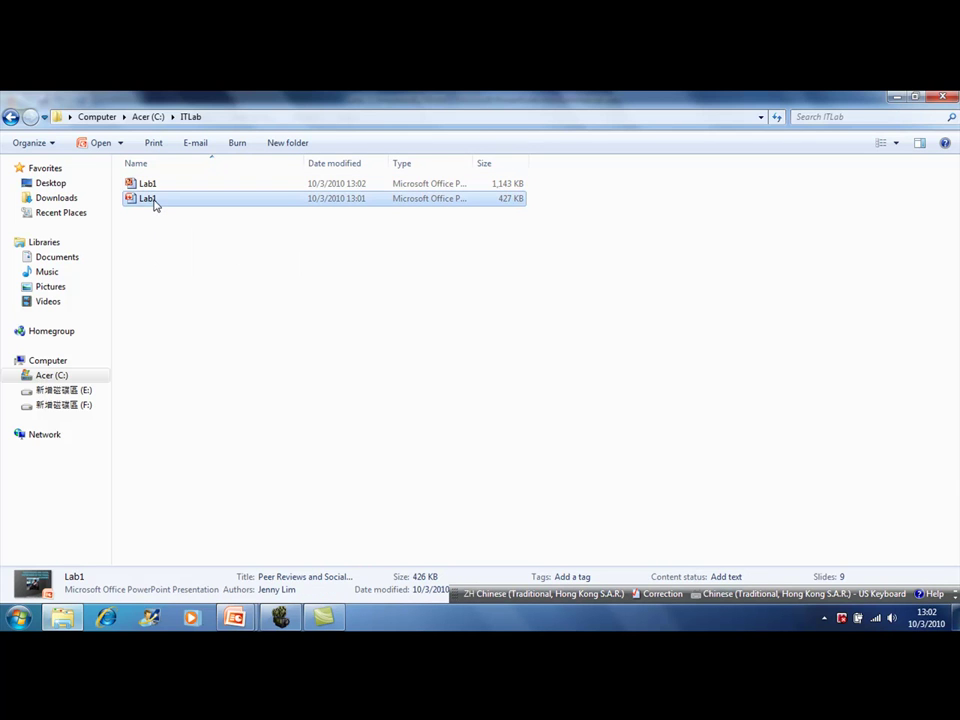